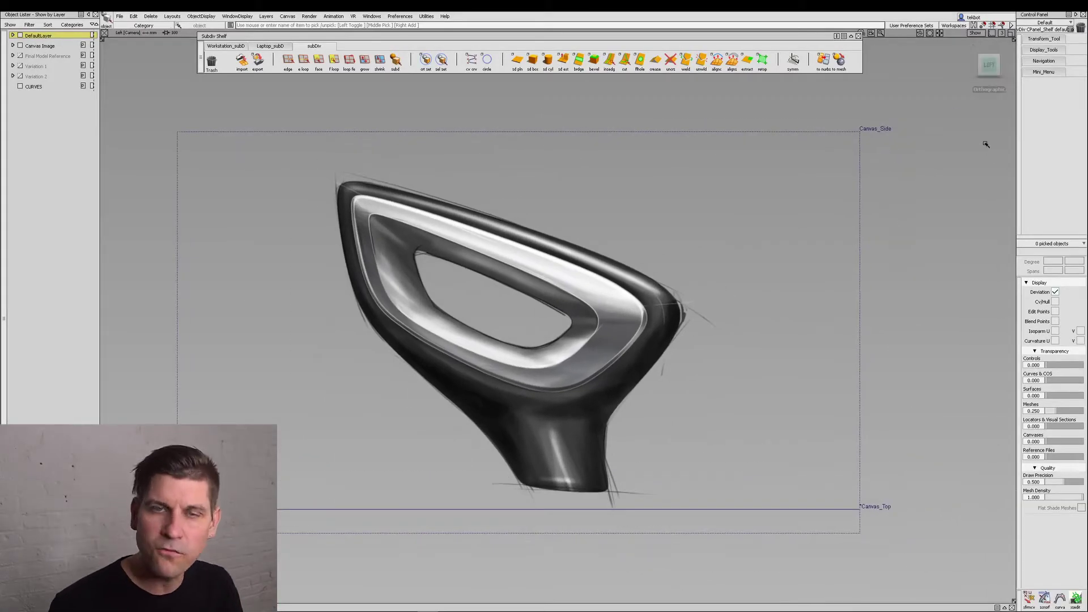
Fade the reference sketches by setting the canvas transparency to about 0.17, and collapse the transparency settings
drag(1050, 443, 1054, 442)
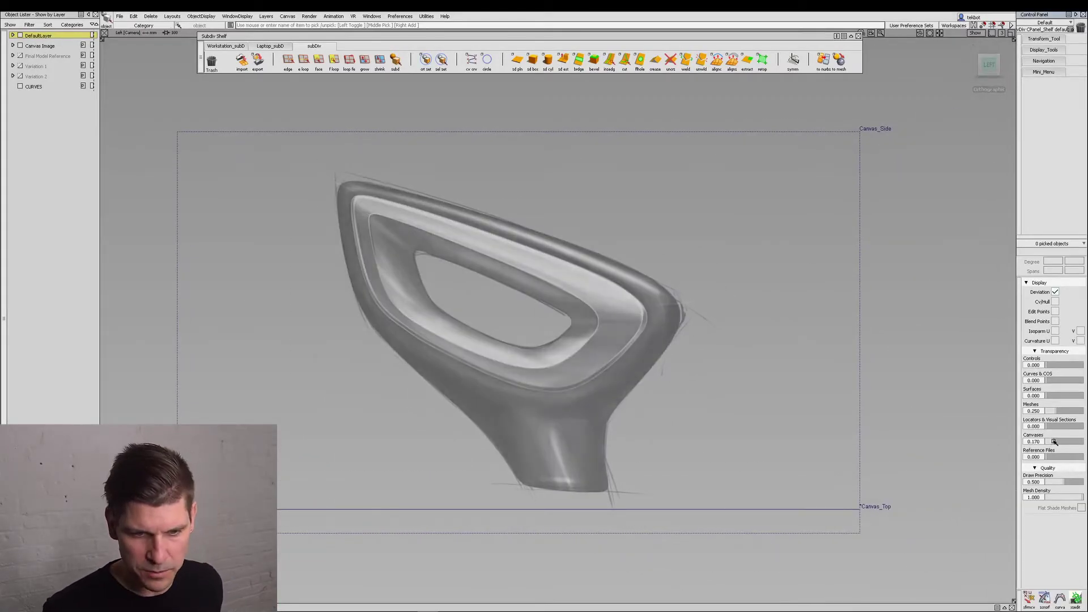
click(1034, 351)
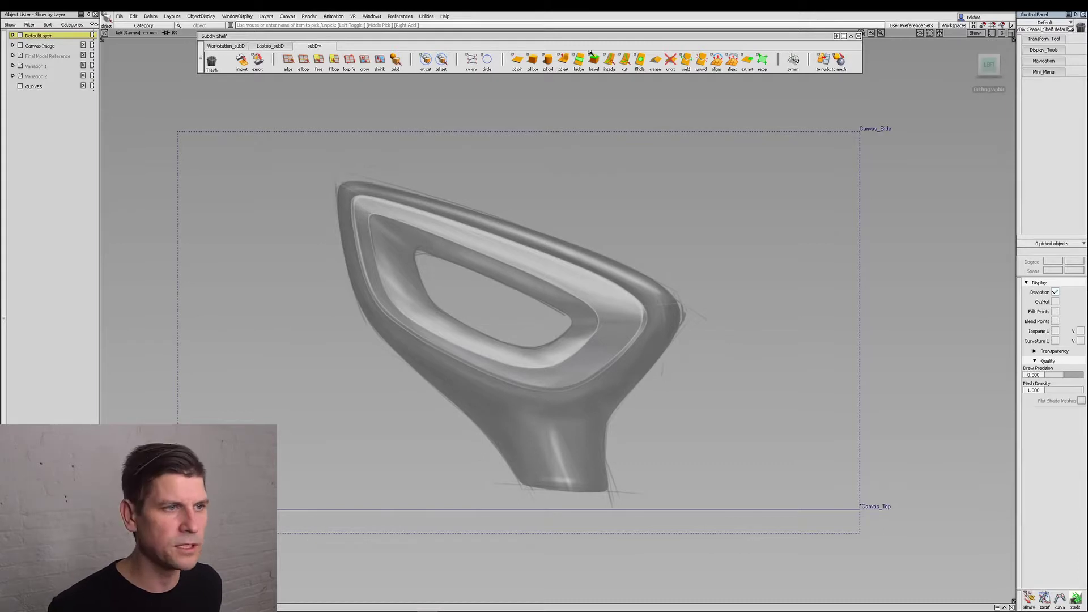
Trace a closed four-sided degree 1 CV curve around the handle loop in the side-view sketch
click(471, 60)
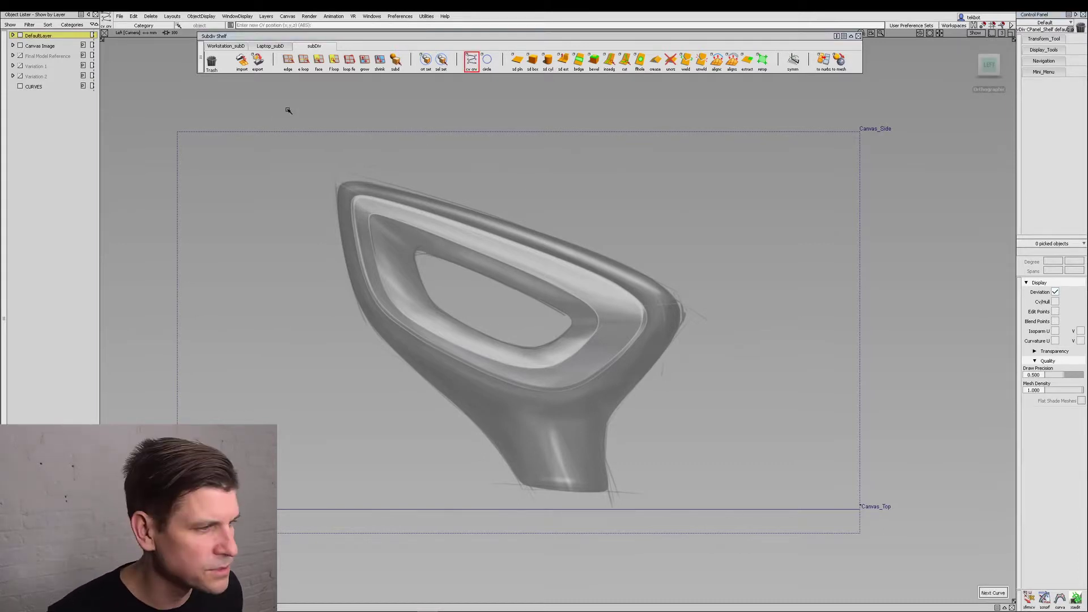
click(322, 162)
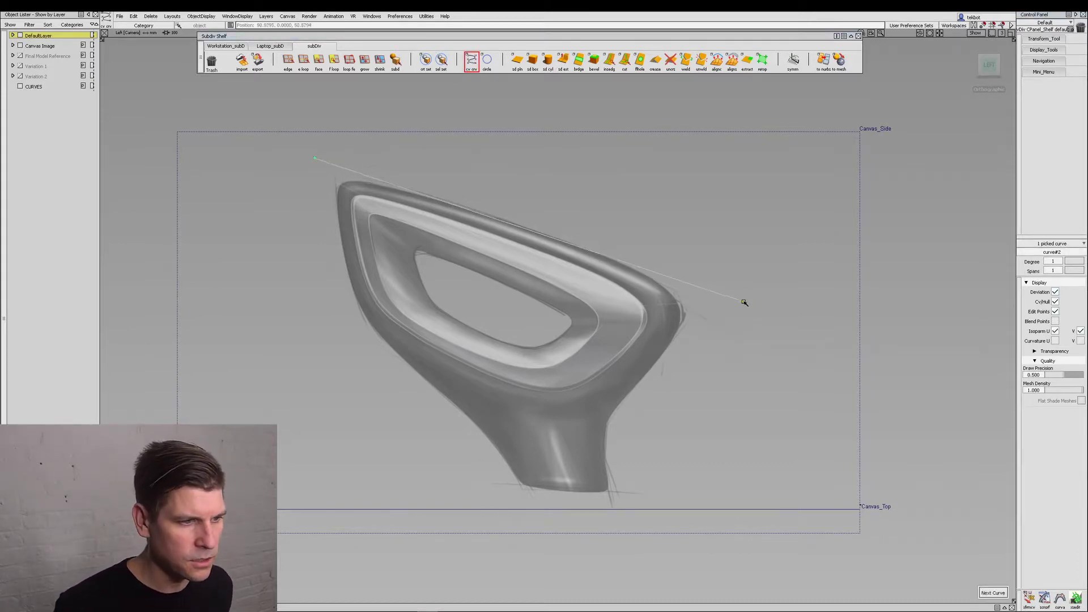
click(587, 434)
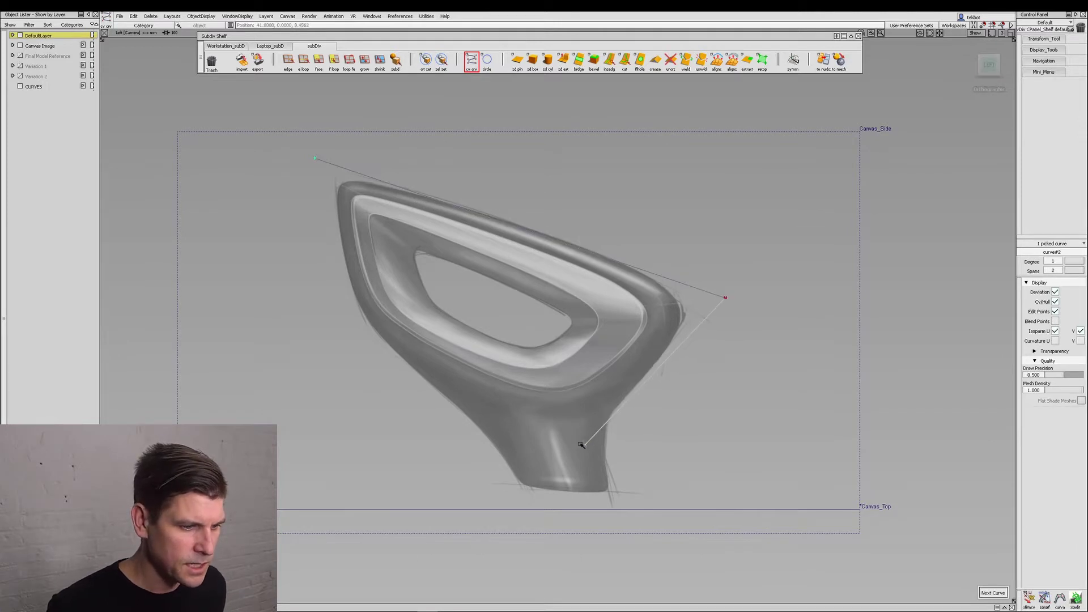
click(352, 341)
click(313, 161)
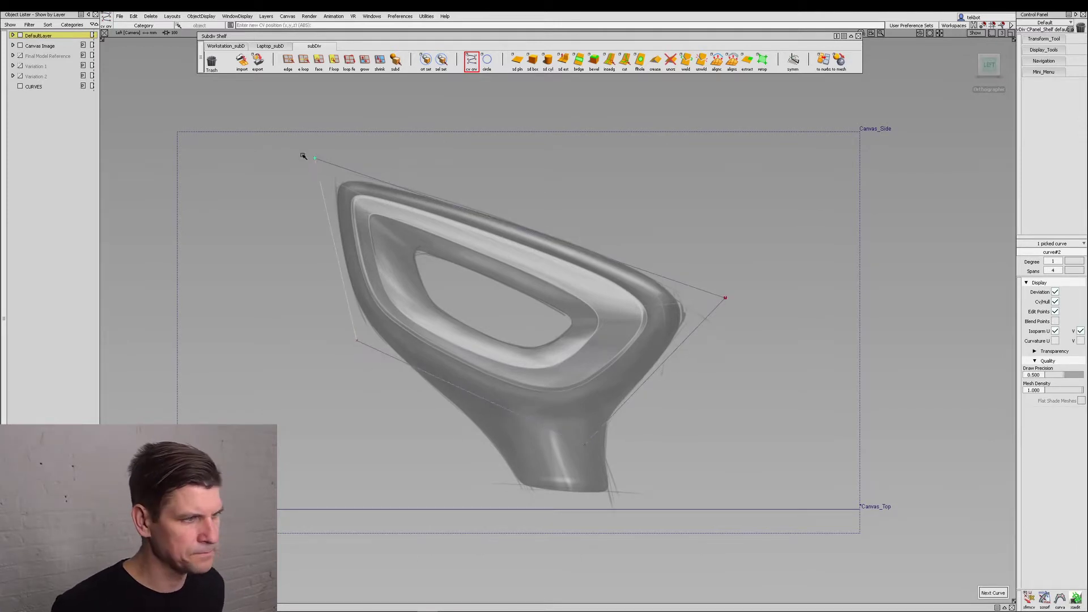
Move the curve's upper rear, front and bottom corner CVs so its sides fit tightly along the sketched handle outline
ctrl+shift+drag(275, 144, 339, 181)
ctrl+shift+right_drag(321, 250, 306, 231)
drag(302, 225, 311, 215)
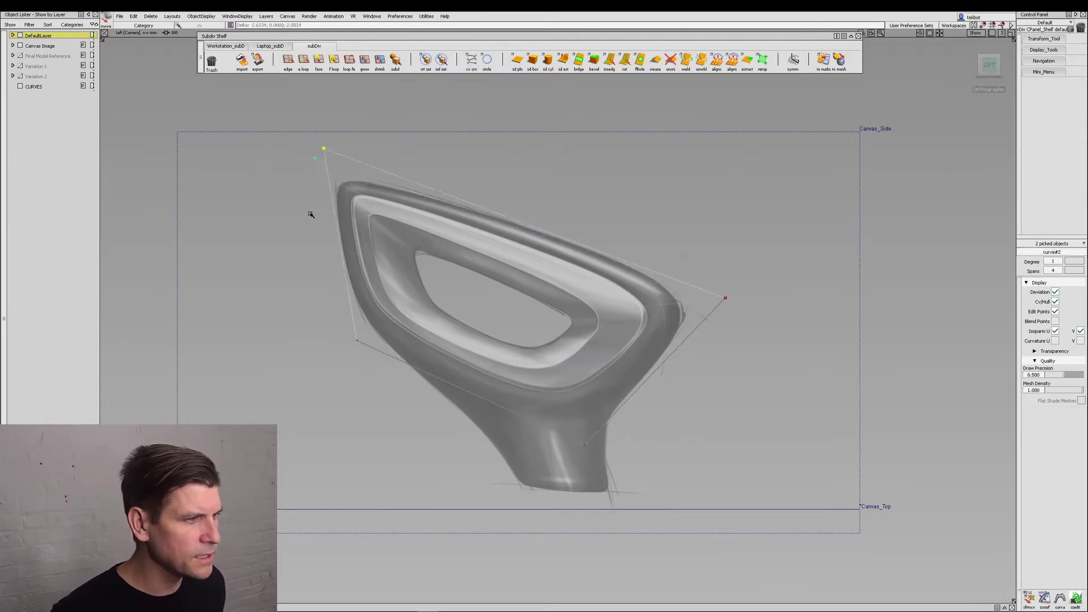
click(724, 298)
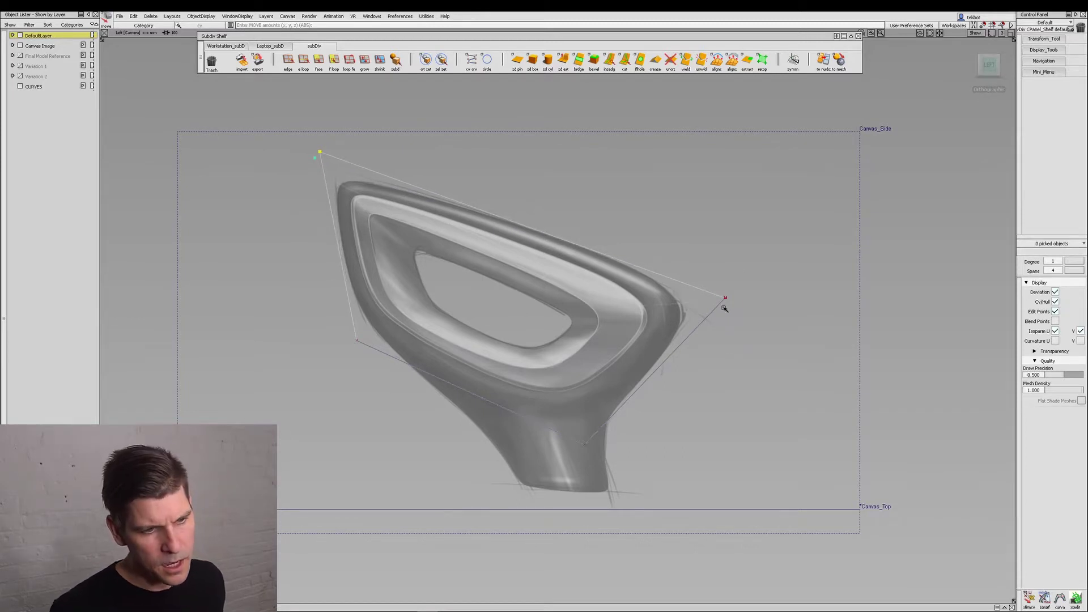
drag(728, 367, 729, 368)
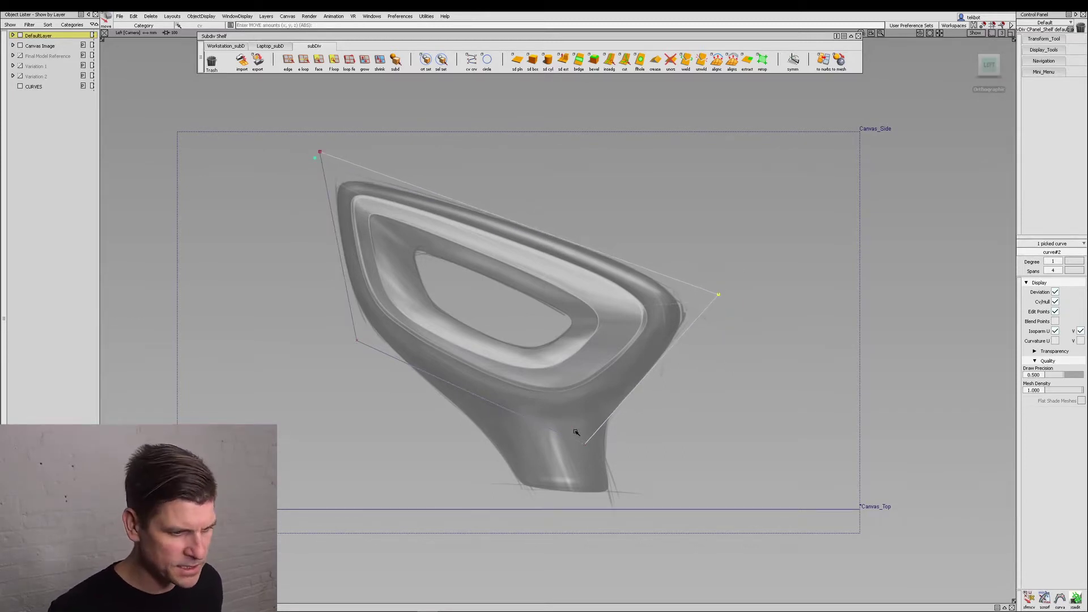
click(585, 443)
drag(604, 469, 614, 395)
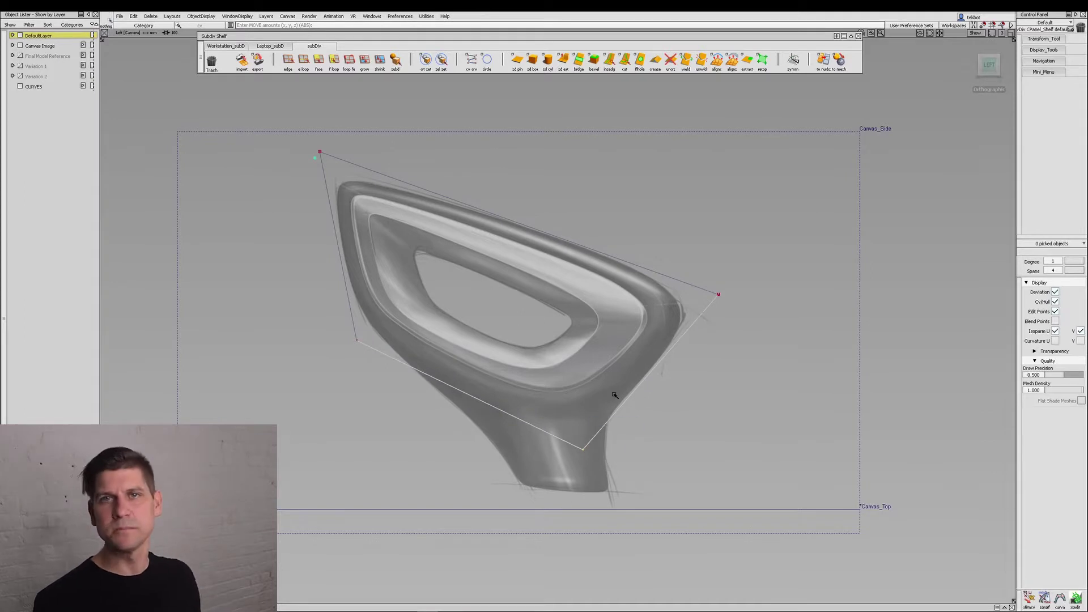
Extrude the closed curve into a subdiv with normal direction, offsetting the new edge slightly inward in the side view
click(564, 63)
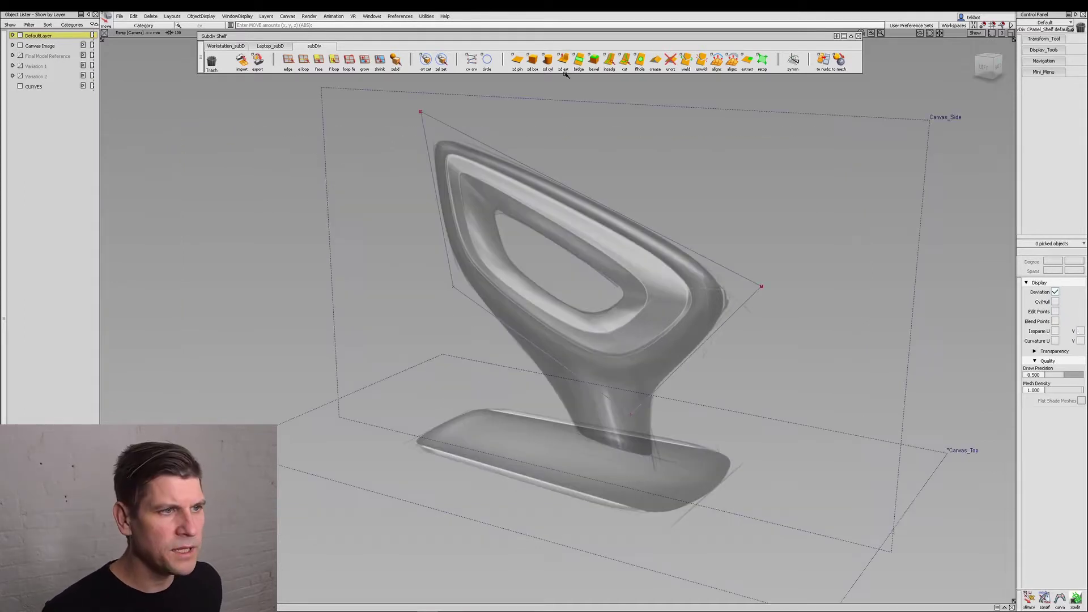
click(744, 279)
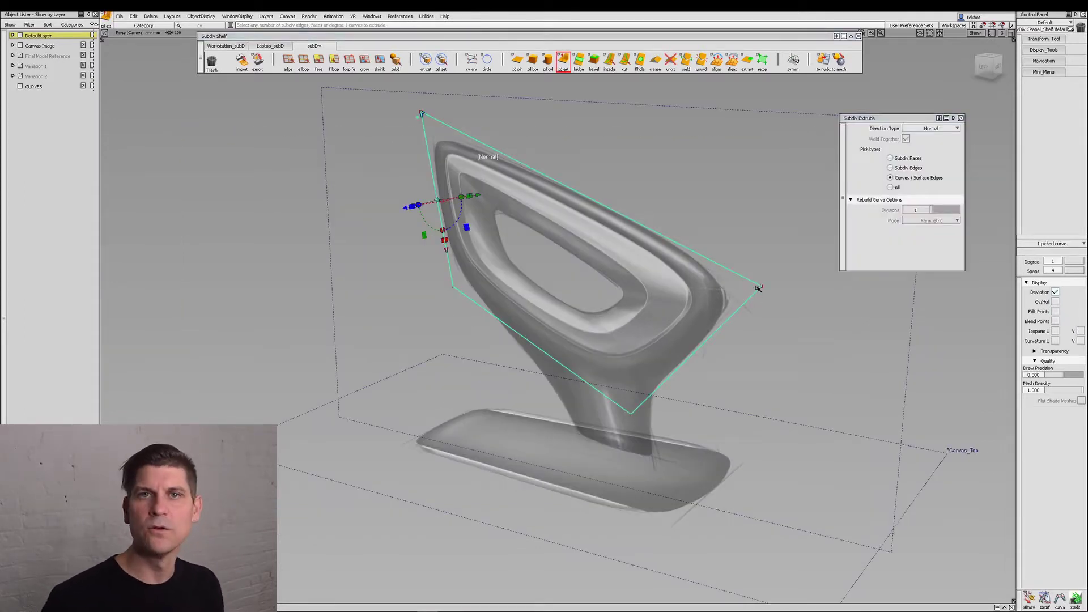
alt+shift+drag(583, 306, 390, 157)
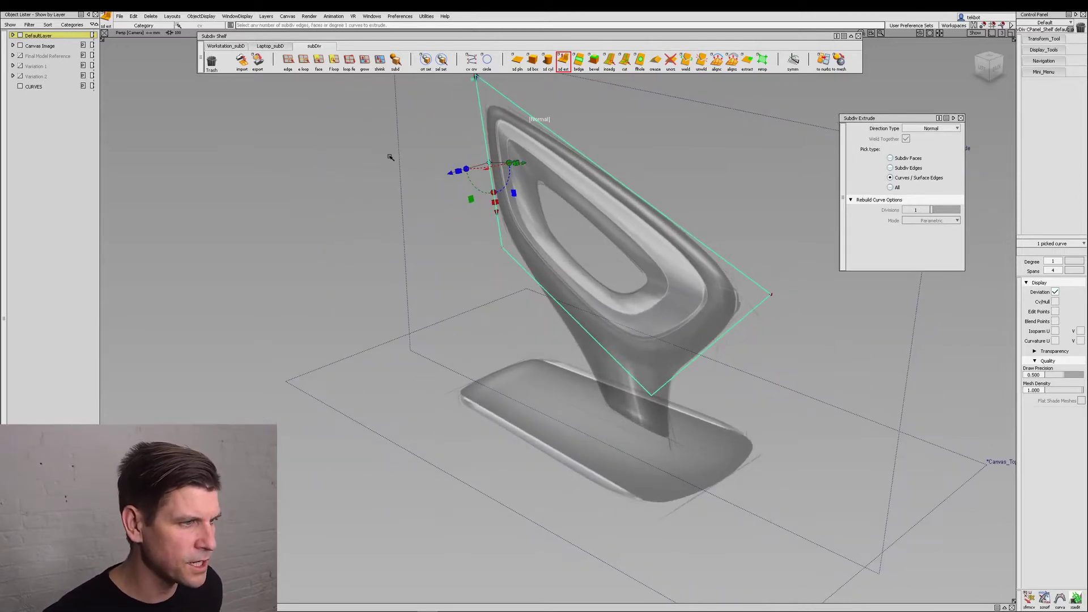
click(981, 67)
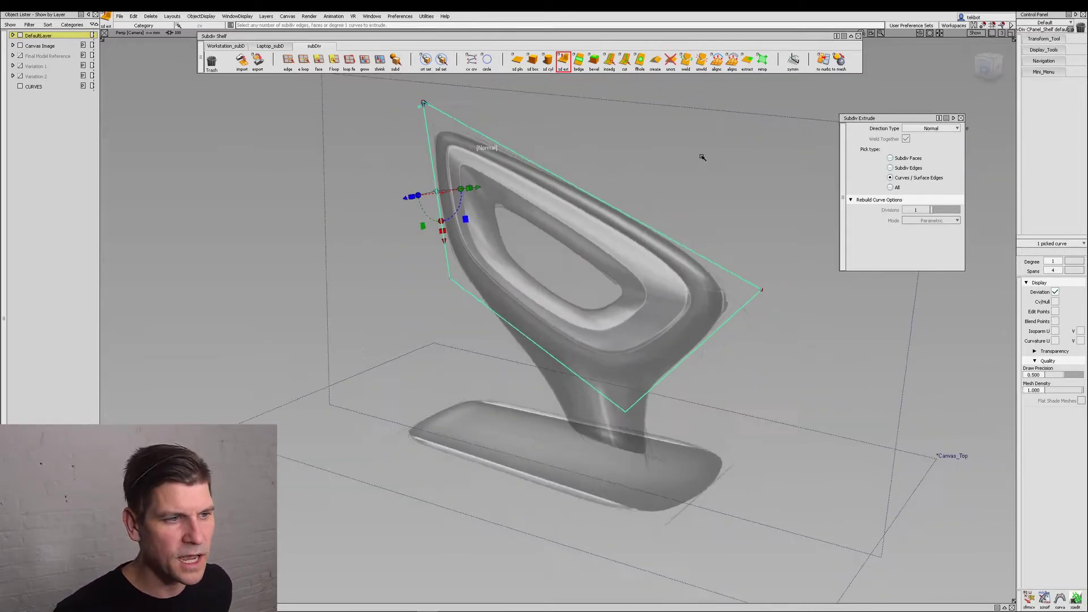
drag(375, 243, 382, 241)
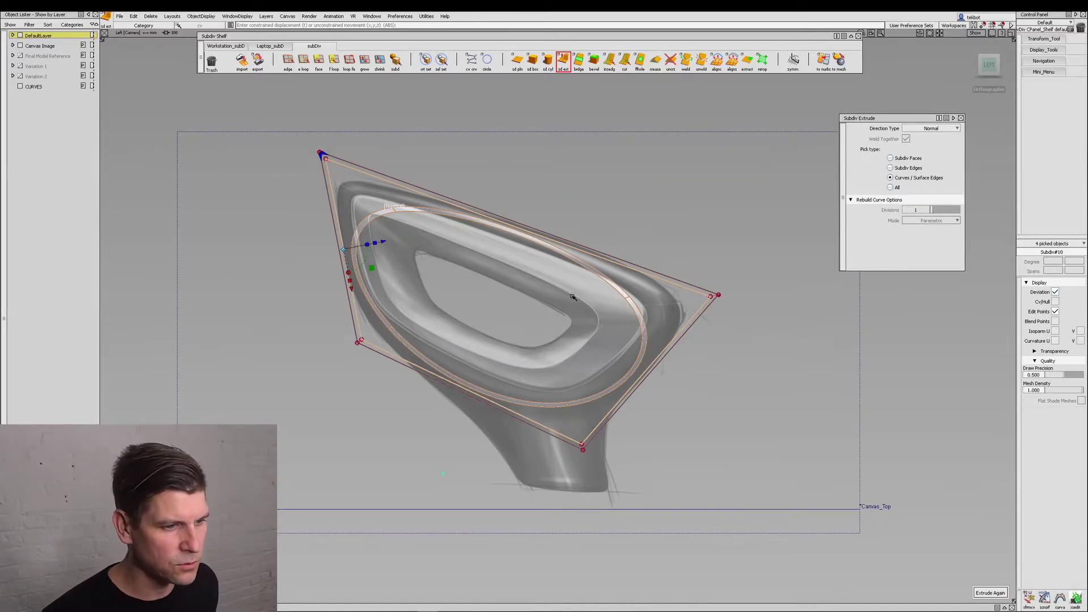
Pull the extruded edge sideways away from the side canvas to form a wide band around the handle loop
alt+shift+drag(797, 335, 507, 350)
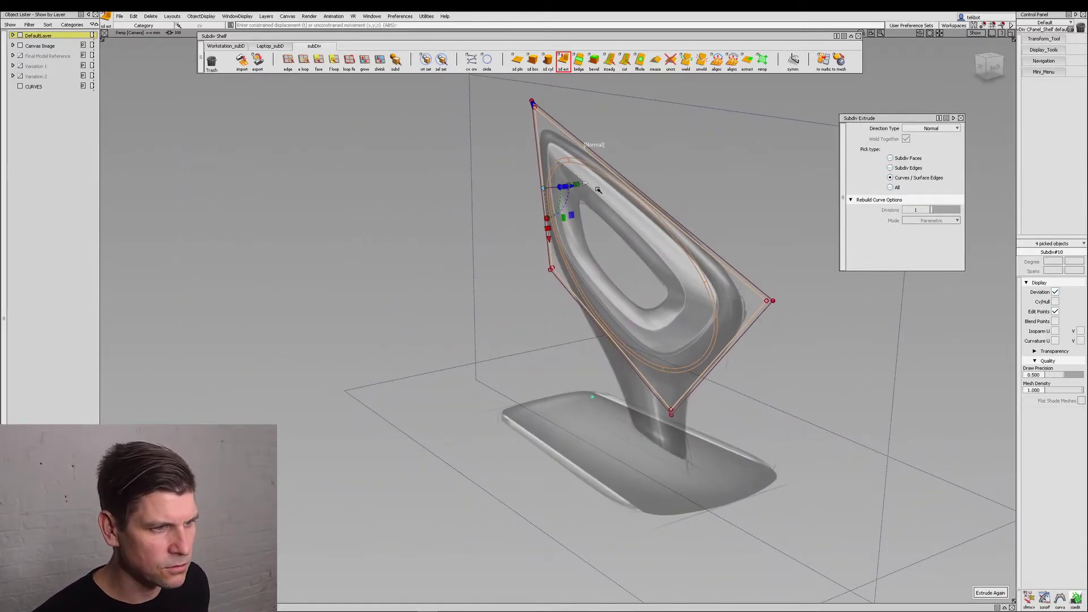
alt+shift+drag(685, 199, 493, 230)
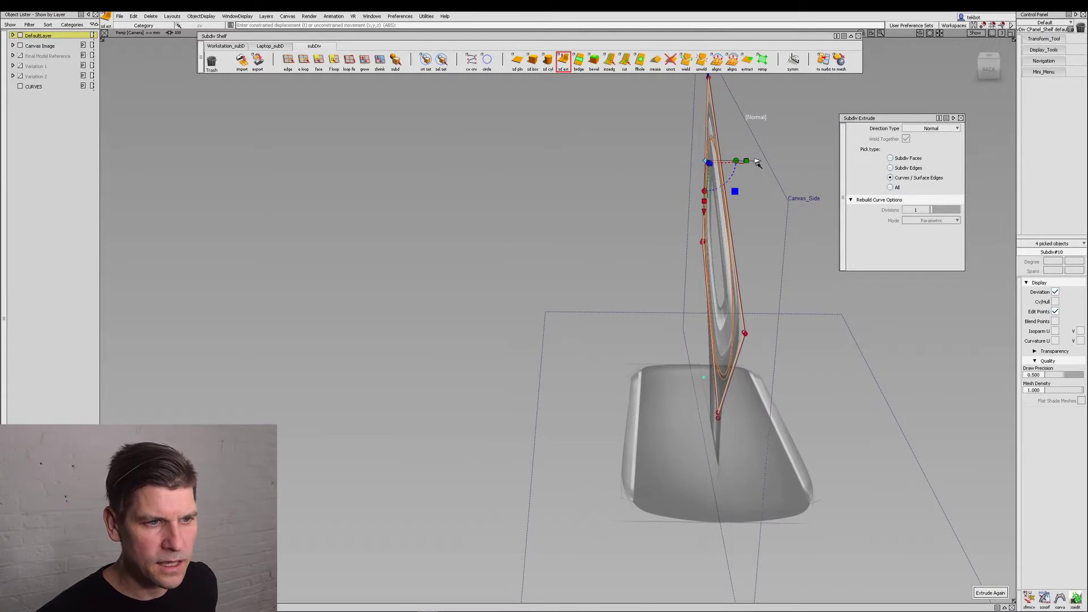
drag(757, 162, 709, 167)
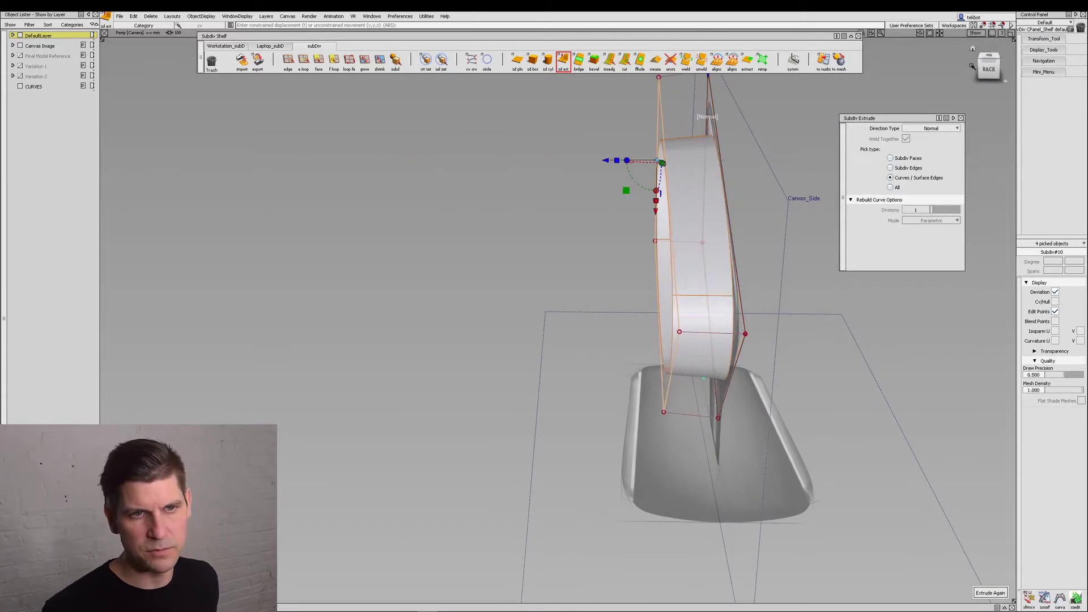
In the top view, move the band's outer front vertex outward and adjust the outer rear vertex to follow the sketch's taper
click(989, 57)
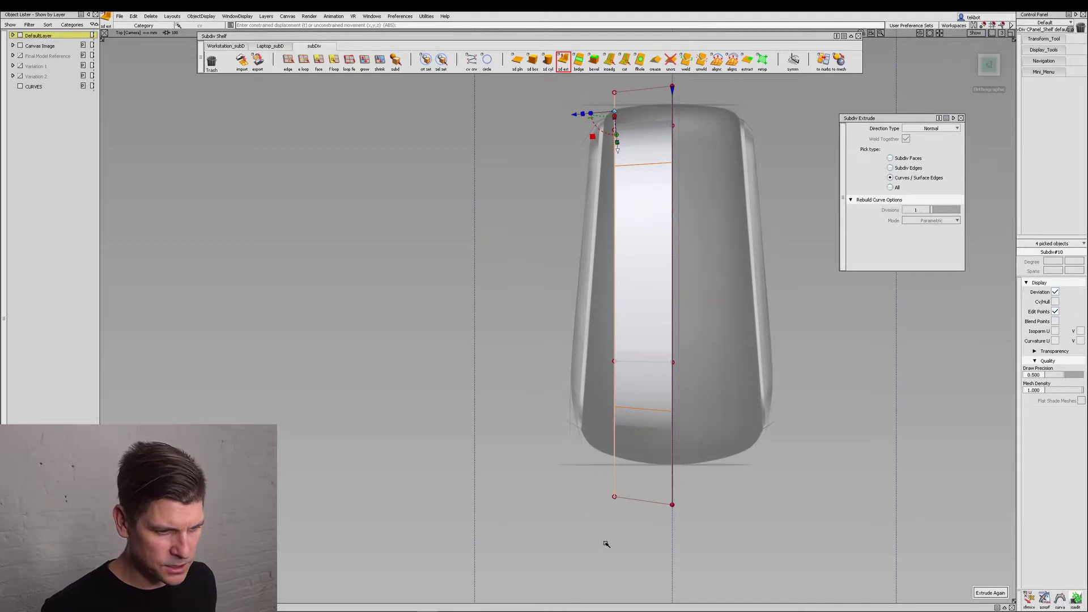
ctrl+shift+drag(582, 504, 650, 547)
ctrl+shift+middle_drag(630, 556, 621, 555)
middle_drag(620, 554, 597, 554)
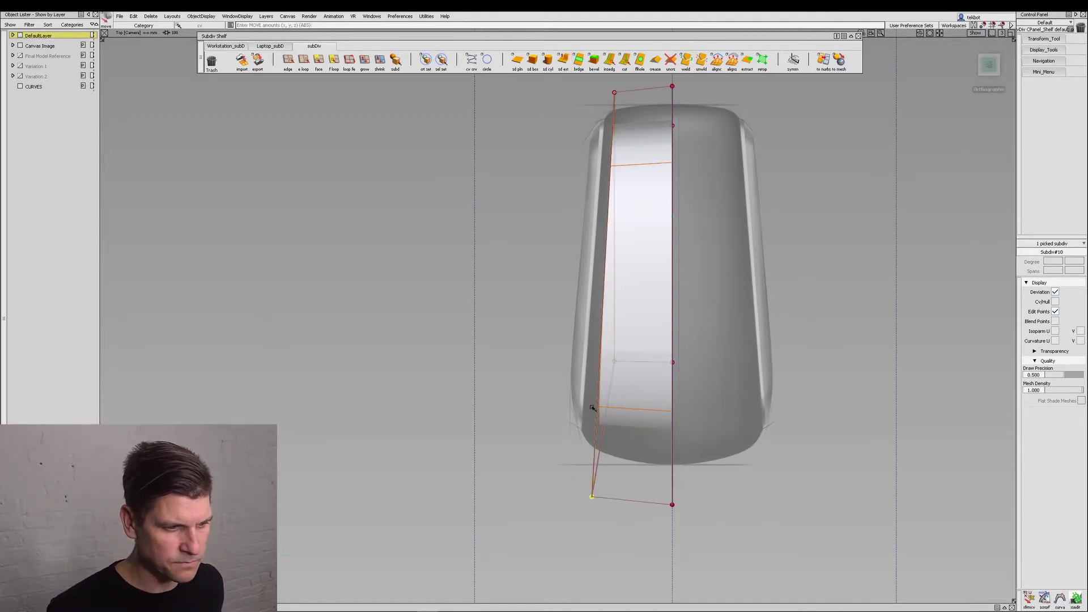
drag(604, 84, 633, 161)
middle_drag(627, 187, 631, 166)
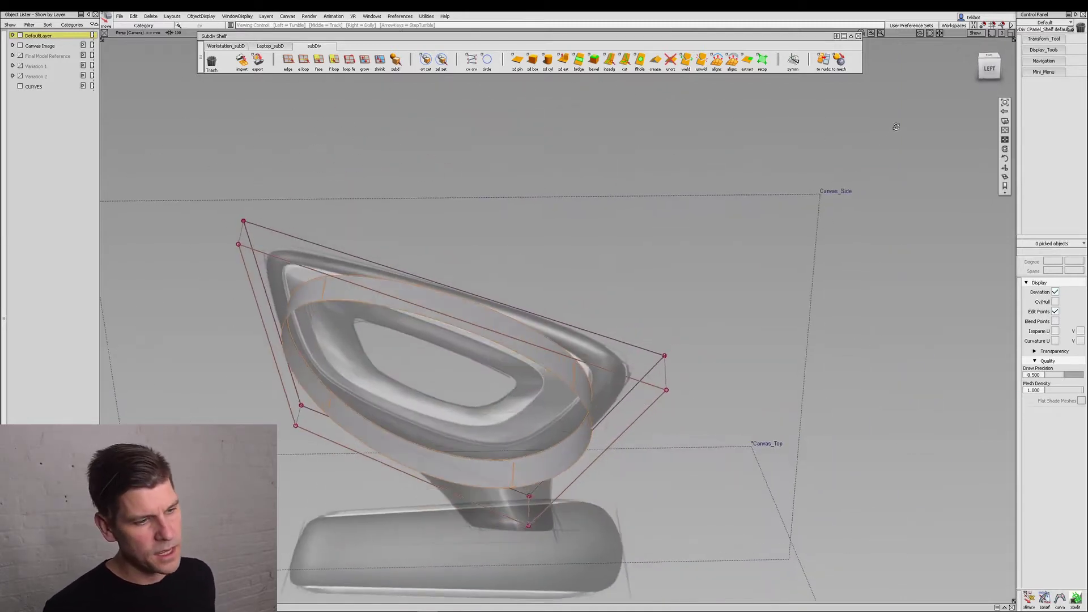
Bevel the cross edge at the band's front corner with a distance of about 12 and one division
alt+shift+drag(680, 222, 722, 219)
alt+shift+middle_drag(590, 347, 641, 287)
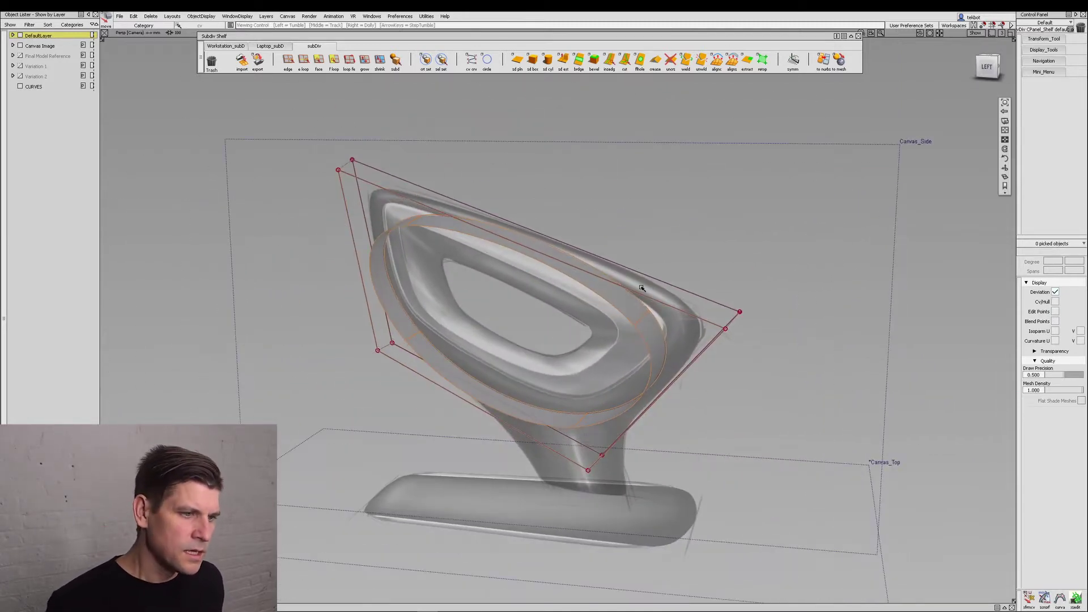
alt+shift+drag(641, 286, 720, 233)
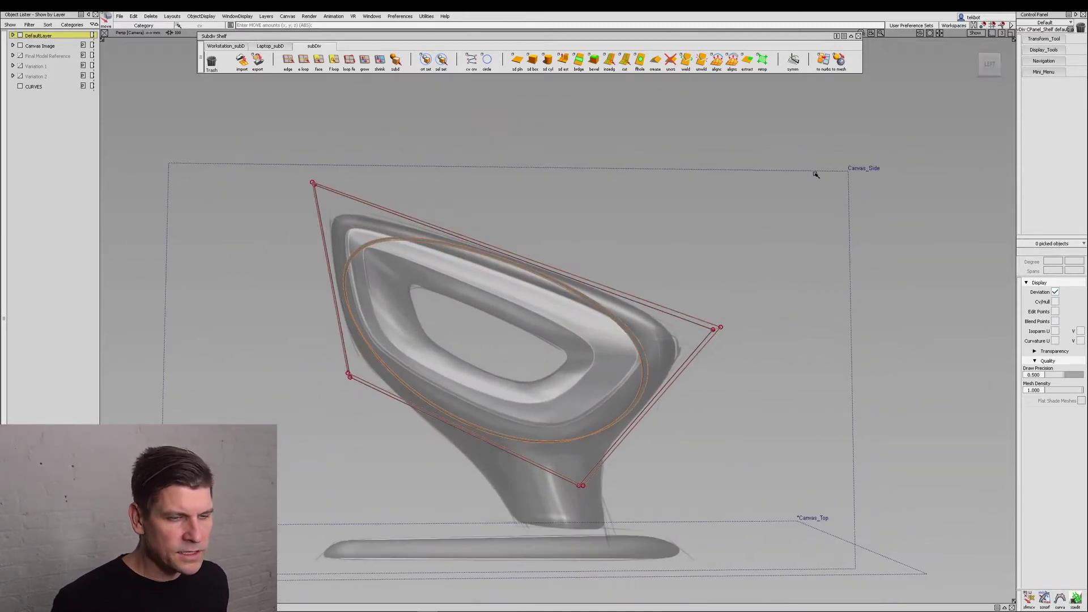
click(992, 64)
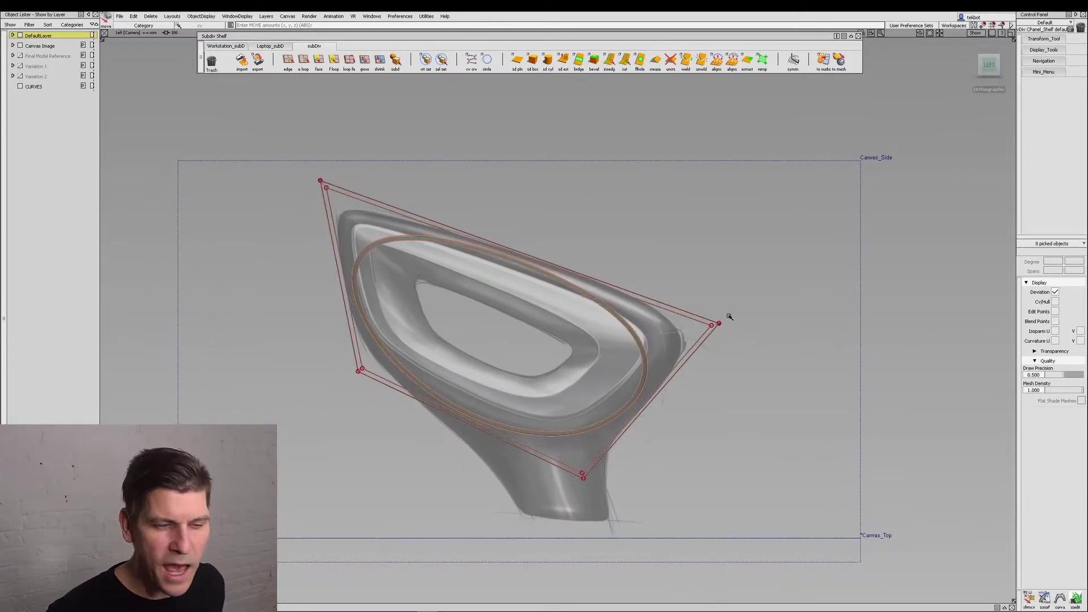
alt+shift+drag(714, 301, 741, 282)
click(600, 61)
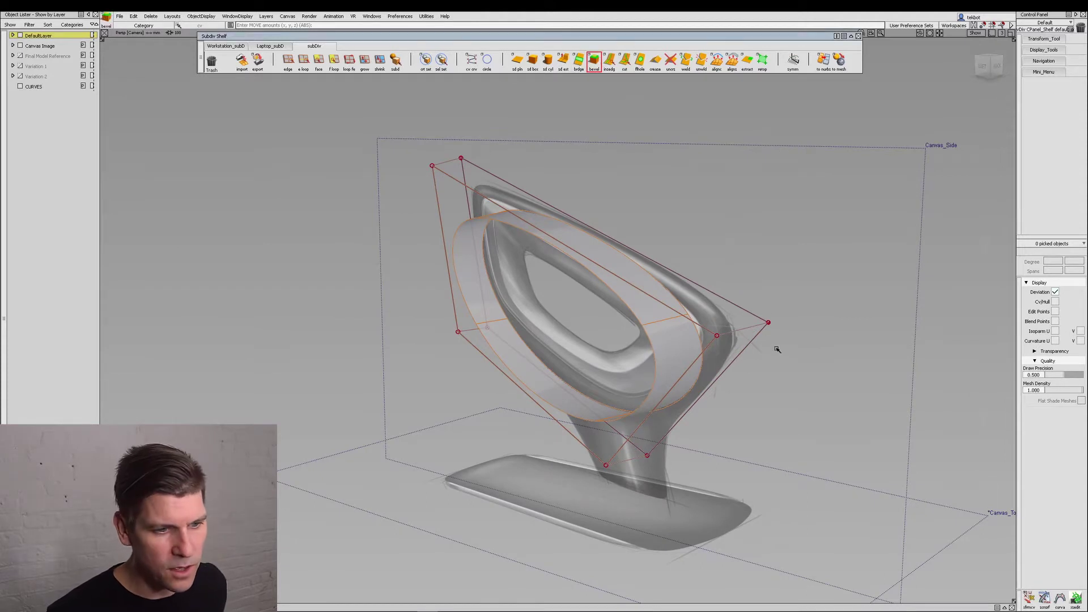
click(721, 352)
click(782, 368)
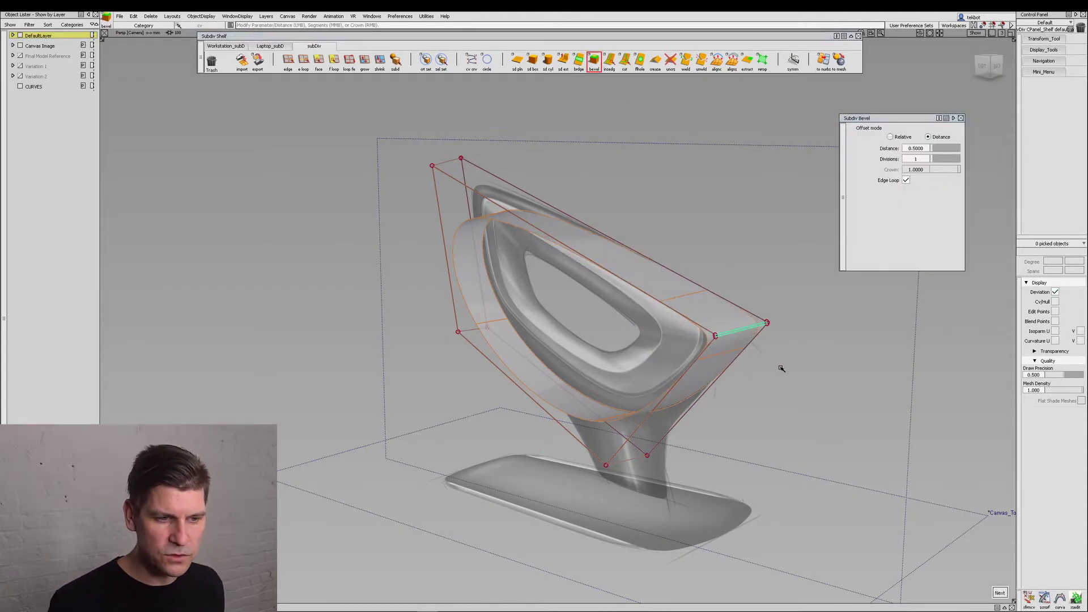
mouse_move(754, 395)
mouse_down()
mouse_move(886, 352)
mouse_move(781, 393)
mouse_move(734, 398)
mouse_move(765, 399)
mouse_up()
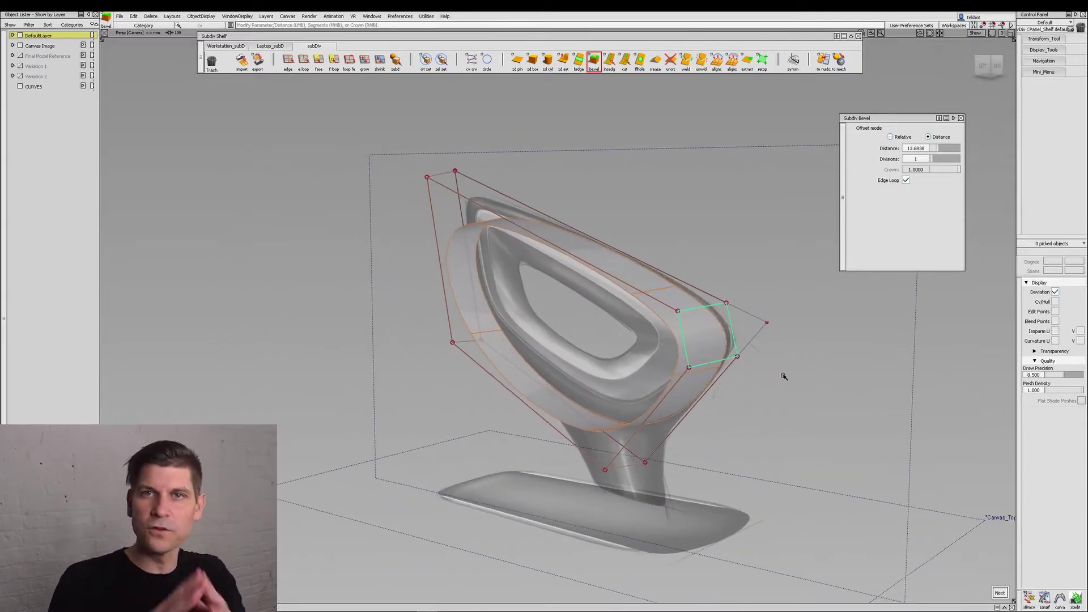
drag(783, 377, 894, 383)
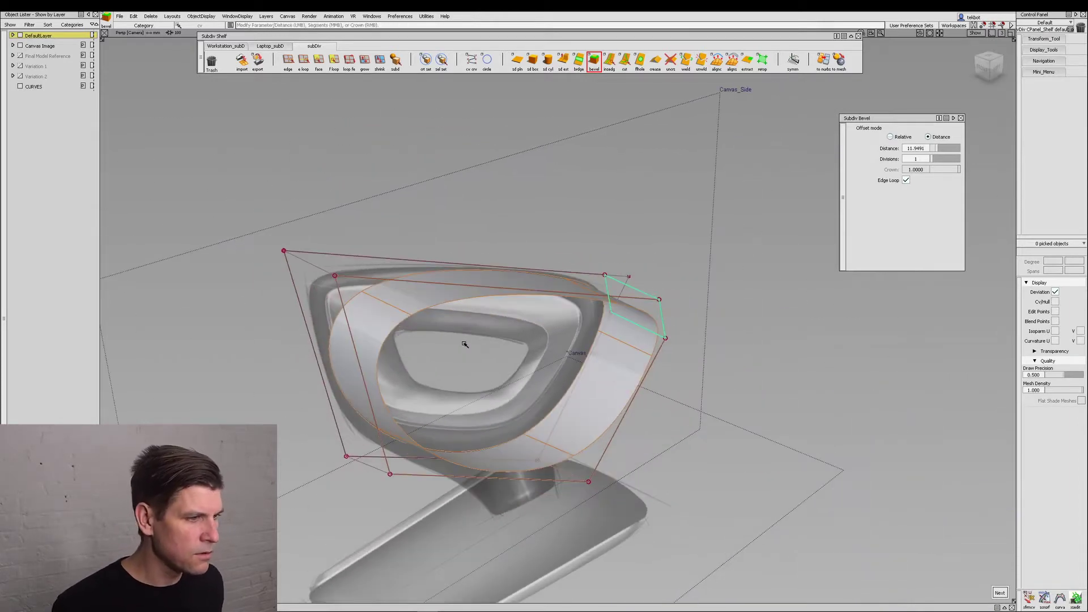
Bevel the cross edge at the band's upper rear corner with a distance of about 10
key(space)
click(318, 267)
key(space)
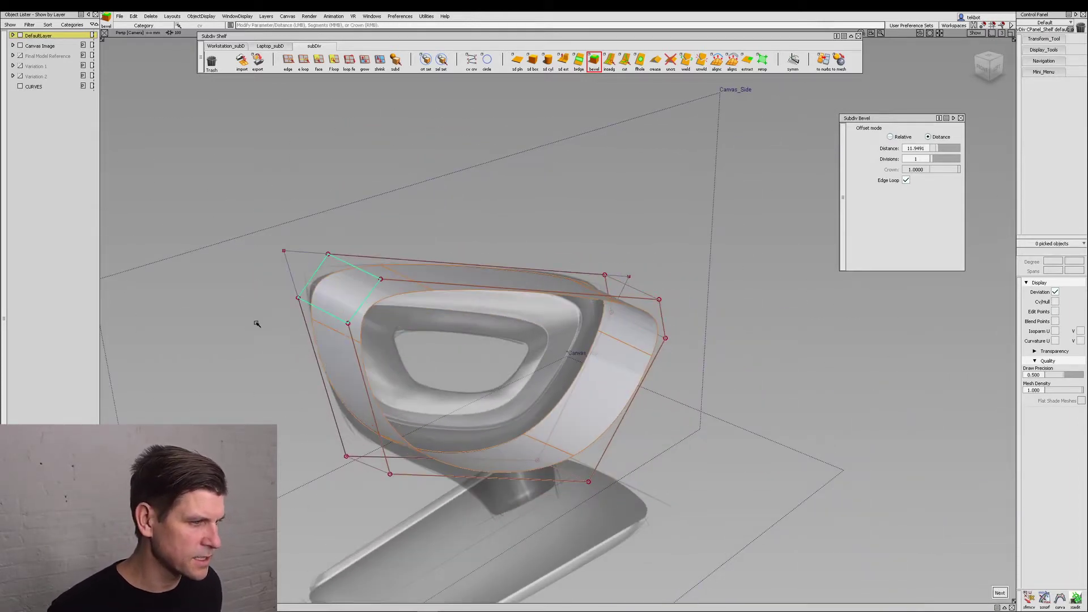
drag(279, 345, 267, 345)
Bevel the cross edge at the band's lower rear corner with a distance of about 14
alt+shift+drag(393, 523, 351, 368)
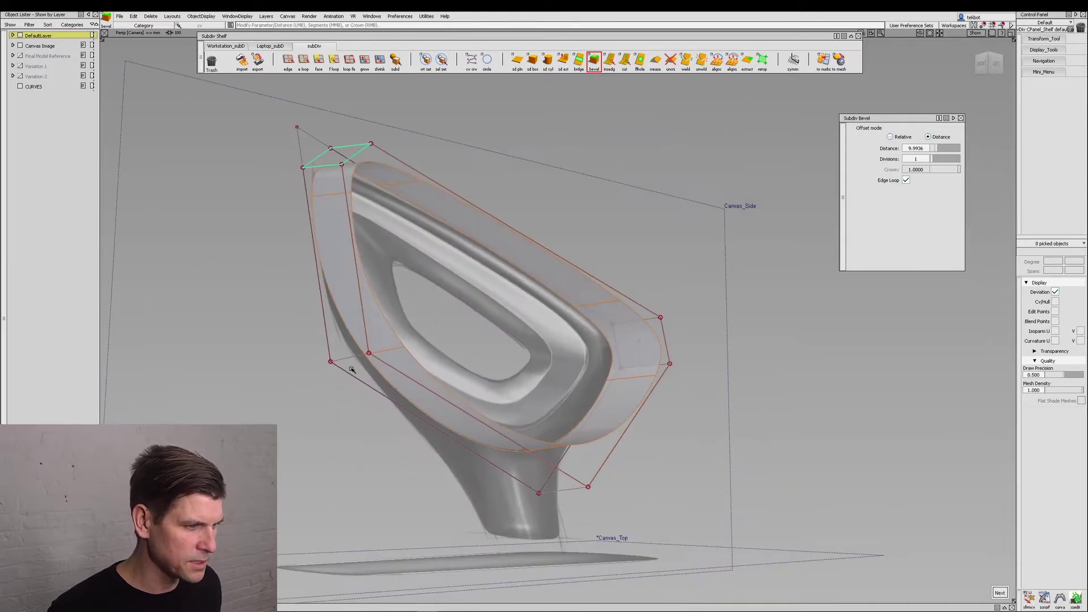
key(space)
click(344, 358)
click(328, 400)
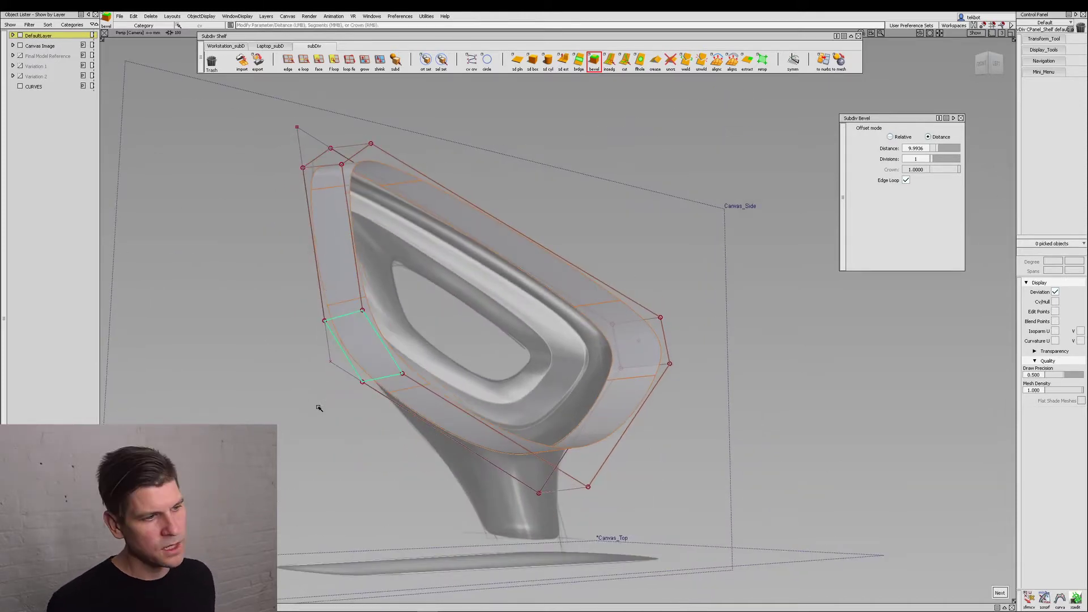
drag(318, 405, 352, 425)
Bevel the cross edge at the band's bottom corner, just above the handle's stem
alt+shift+drag(634, 444, 688, 246)
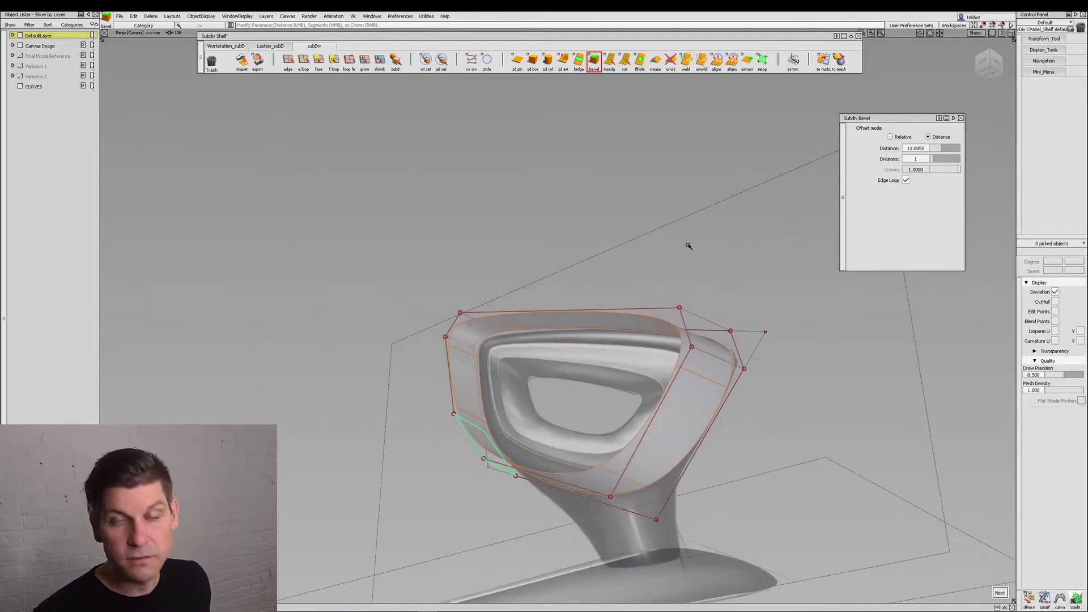
alt+shift+drag(650, 504, 625, 500)
key(space)
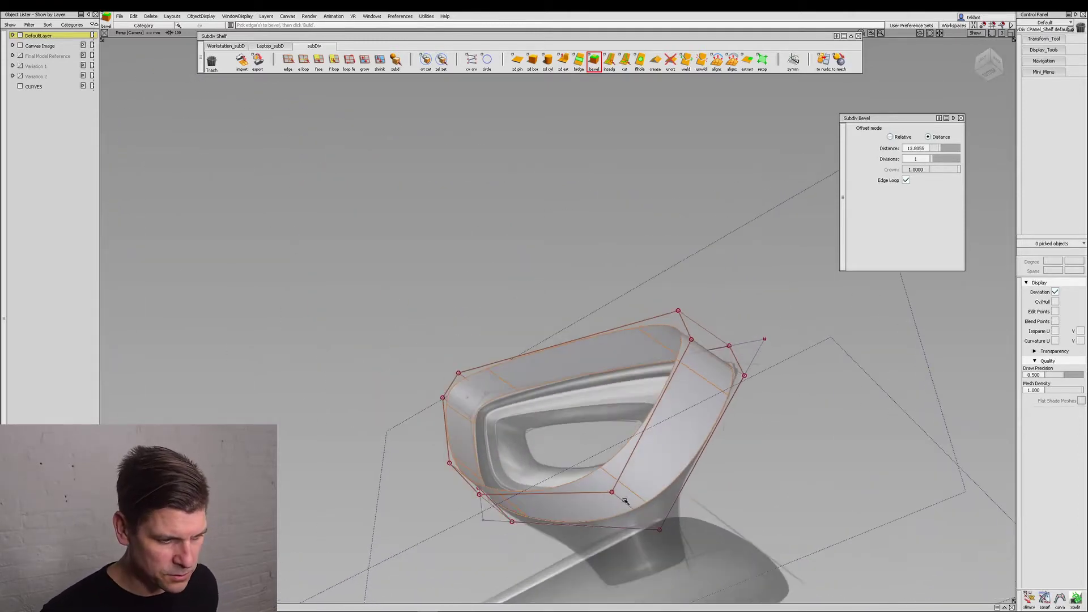
click(618, 499)
alt+shift+drag(760, 483, 679, 445)
alt+shift+middle_drag(728, 323, 719, 374)
alt+shift+drag(719, 374, 558, 434)
key(space)
Extrude the band's open side edge loop inward in the Normal direction, following the rim in the side sketch
alt+shift+drag(716, 304, 640, 238)
click(667, 266)
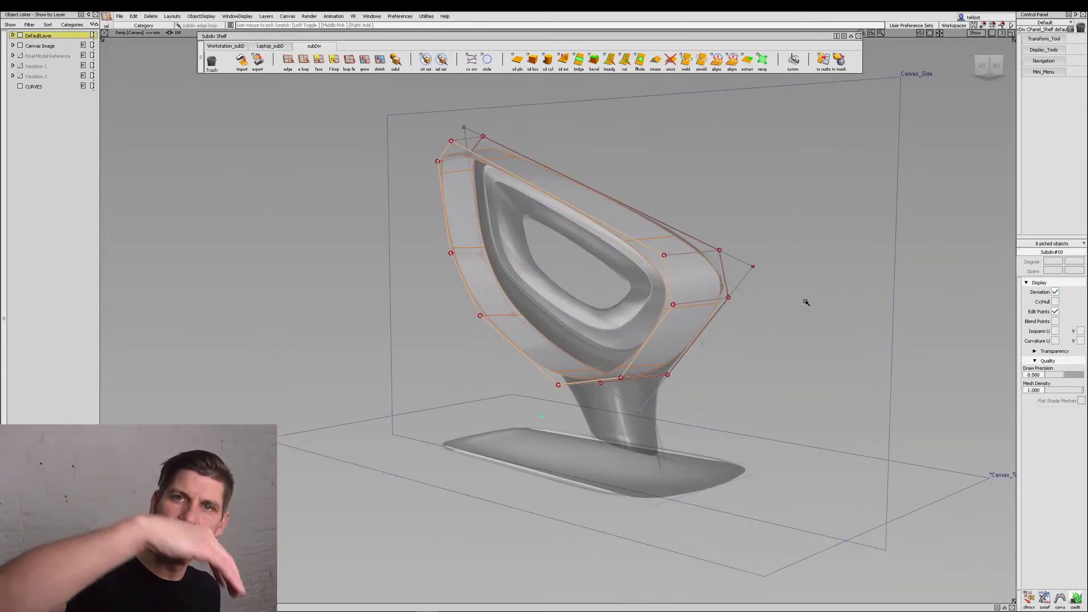
alt+shift+drag(635, 196, 539, 267)
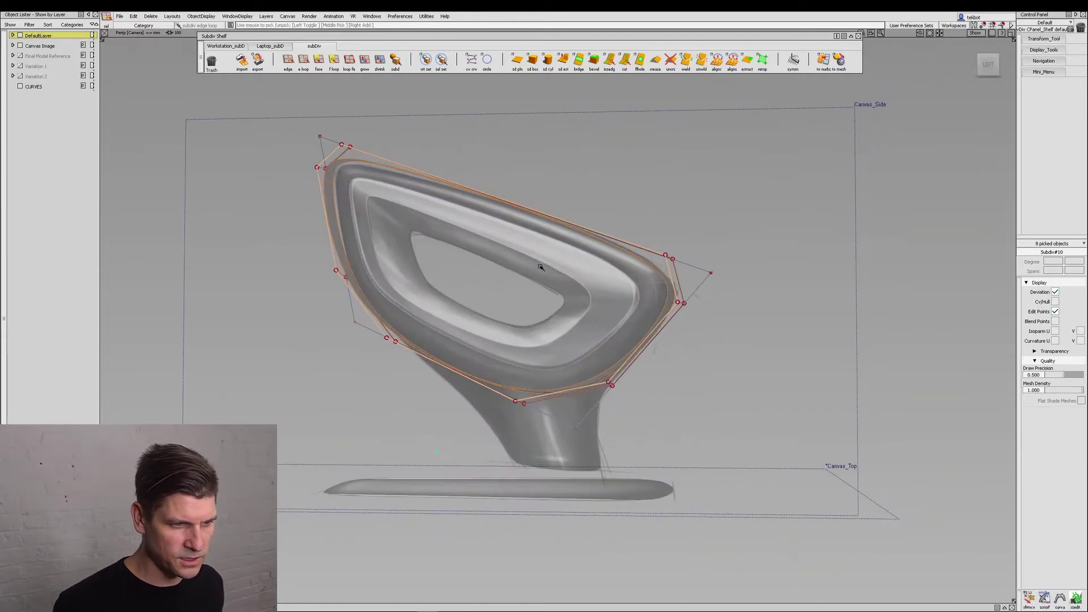
click(991, 70)
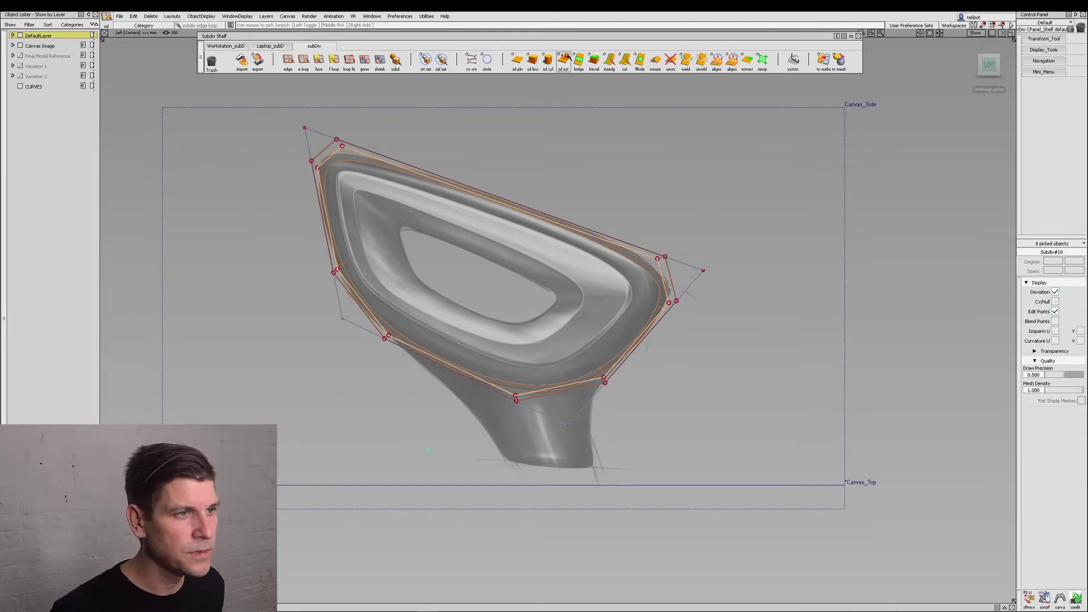
click(564, 59)
click(578, 381)
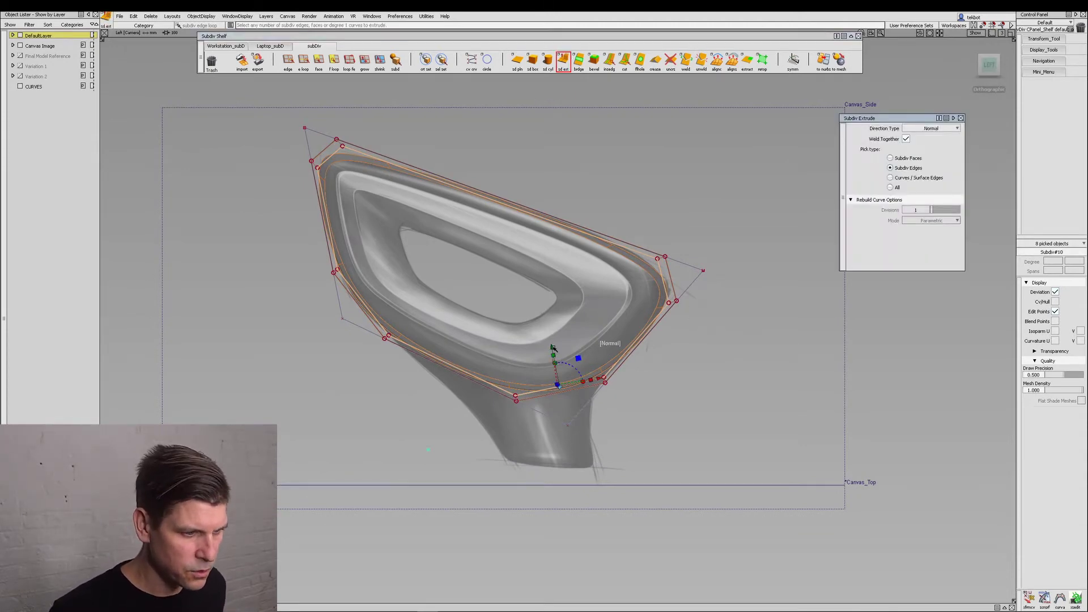
drag(553, 347, 555, 334)
alt+shift+middle_drag(628, 347, 652, 352)
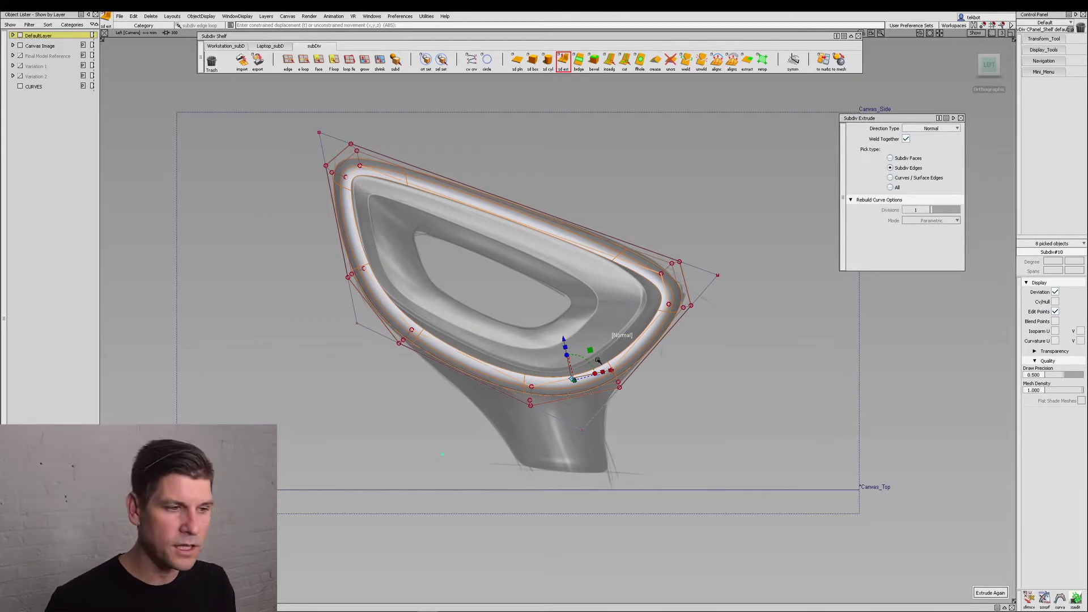
Move the two inner-rim vertices at the handle's front corner inward to match the side sketch
ctrl+shift+drag(668, 350, 668, 323)
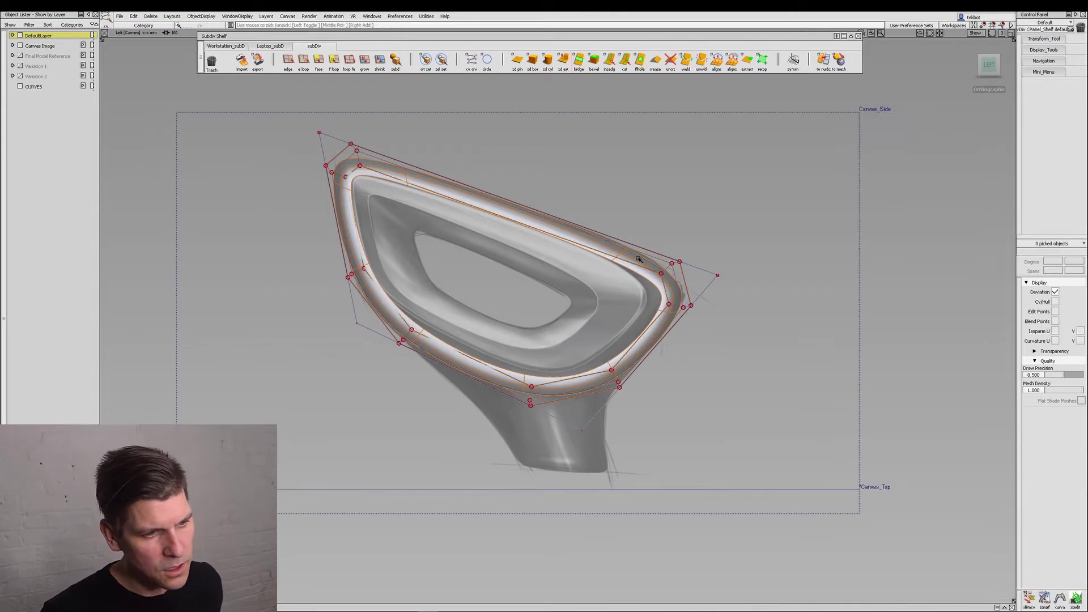
click(661, 274)
ctrl+shift+middle_drag(683, 388, 683, 387)
drag(683, 387, 668, 384)
ctrl+shift+drag(598, 374, 592, 345)
Move the two inner-rim vertices above the stem inward to follow the lower curve of the side sketch
click(612, 370)
ctrl+shift+middle_drag(650, 425, 650, 407)
drag(651, 408, 636, 403)
ctrl+shift+drag(538, 402, 537, 374)
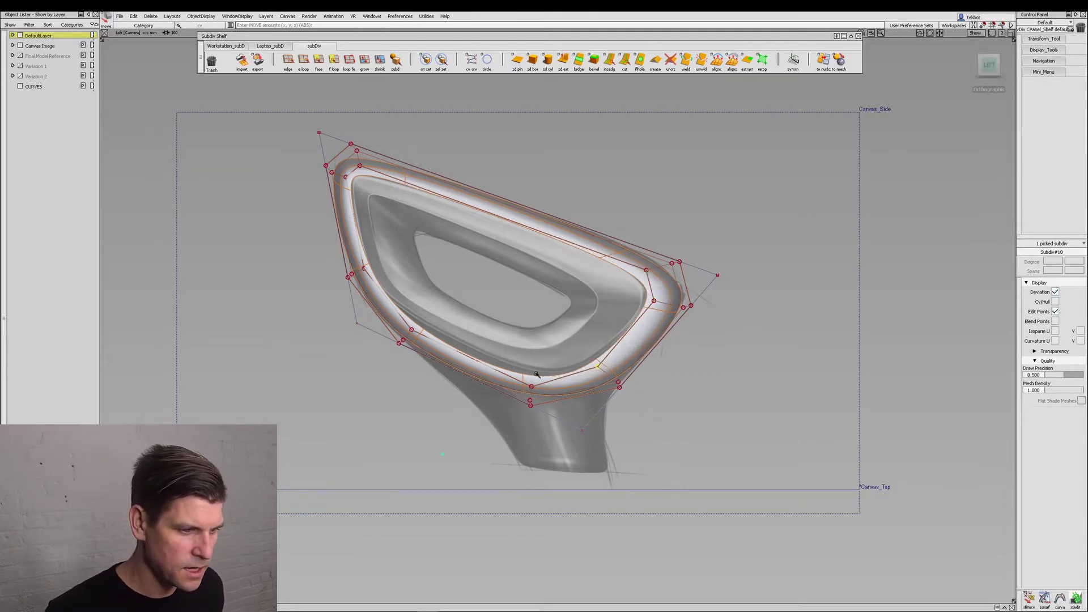
click(530, 387)
ctrl+shift+middle_drag(541, 406, 542, 389)
drag(542, 390, 549, 385)
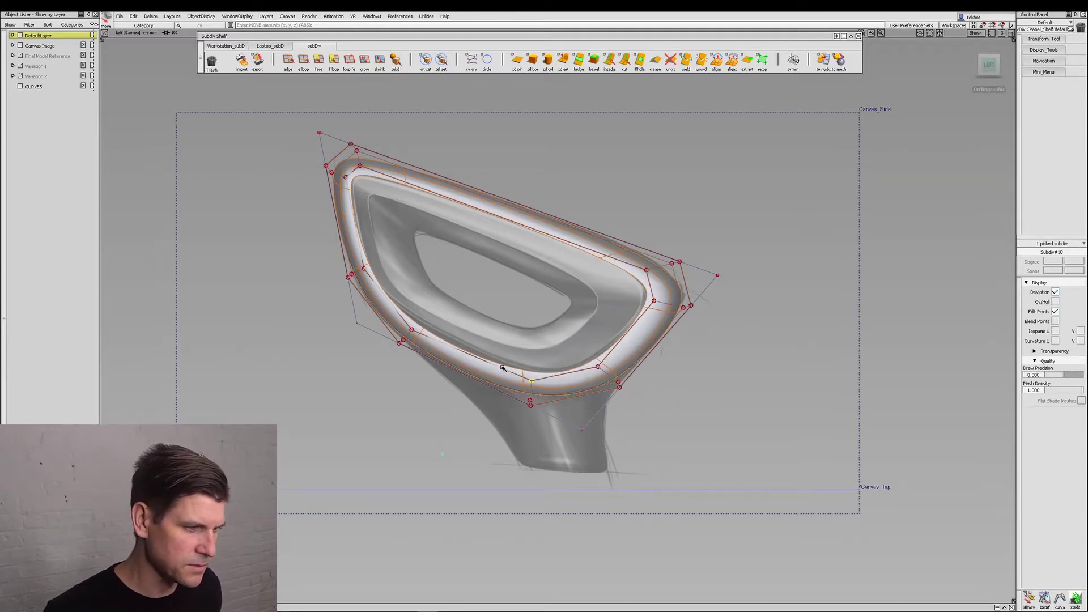
Move the whole inner-rim edge loop about 4 mm along Y and compare its width with the top sketch
click(412, 329)
key(F8)
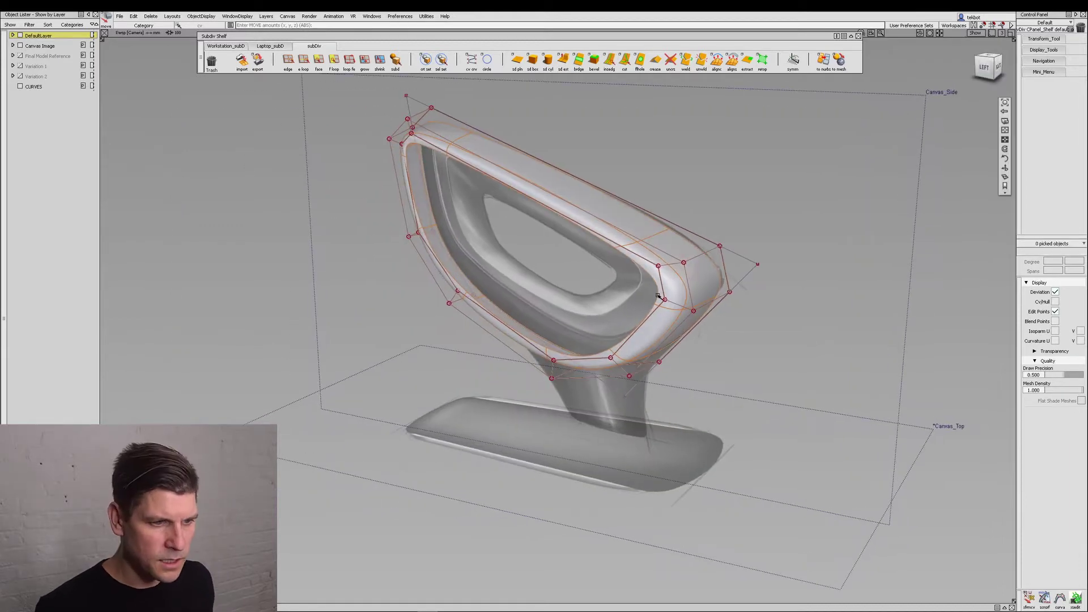
ctrl+shift+drag(646, 263, 667, 277)
click(661, 277)
ctrl+shift+middle_drag(729, 365, 753, 333)
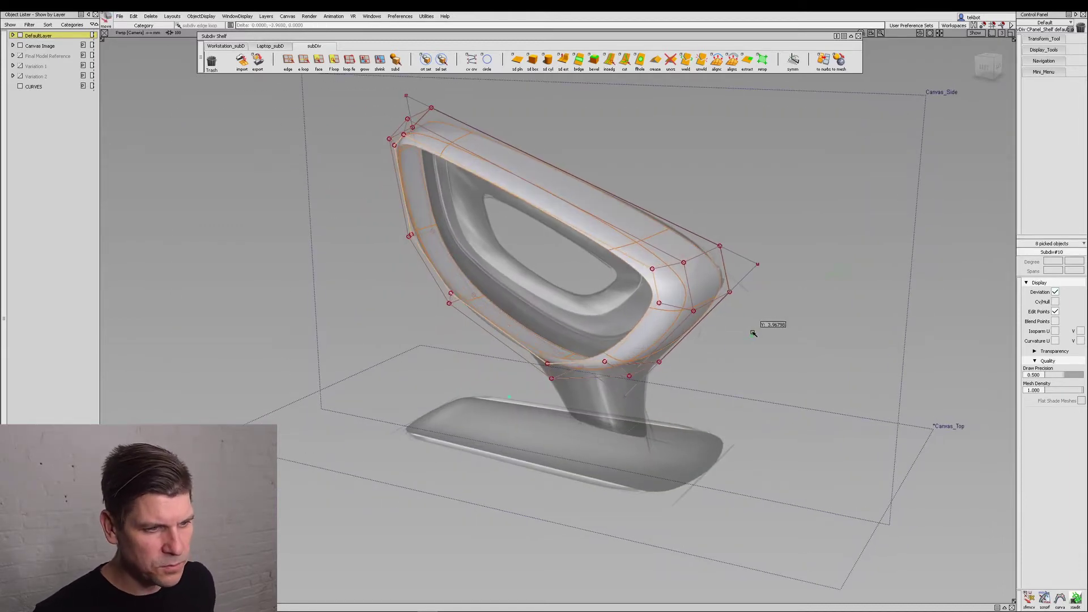
alt+shift+drag(753, 333, 507, 373)
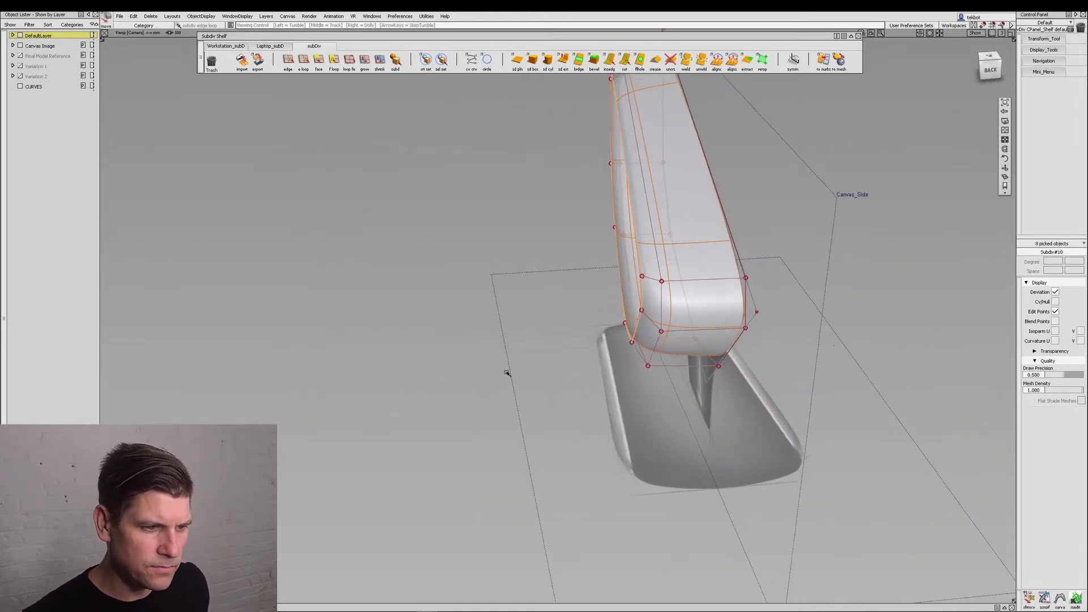
click(989, 56)
drag(924, 266, 926, 264)
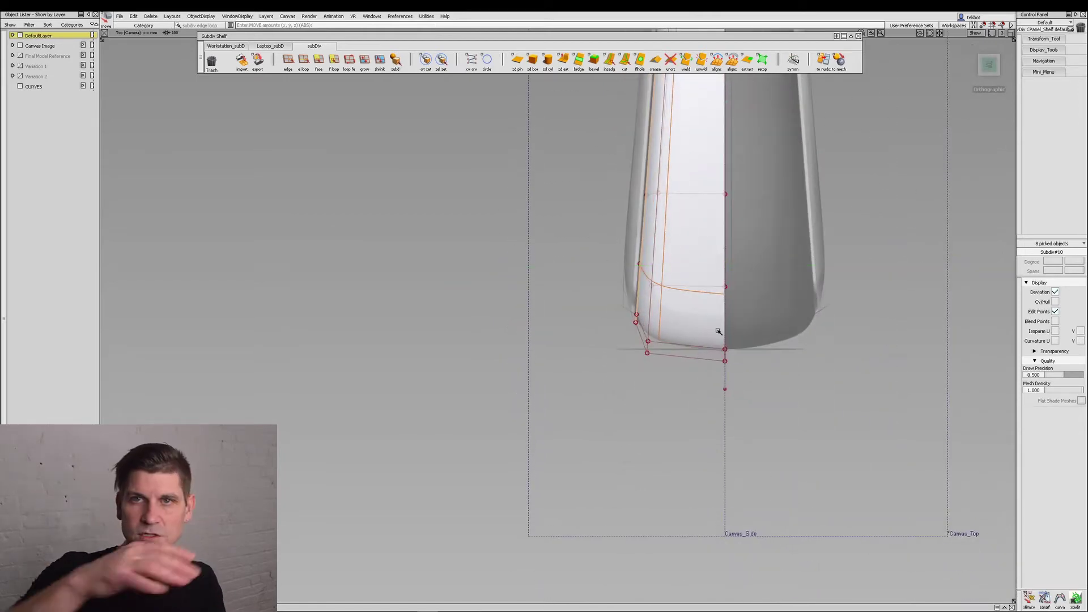
alt+shift+right_drag(677, 315, 542, 389)
alt+shift+drag(541, 389, 776, 249)
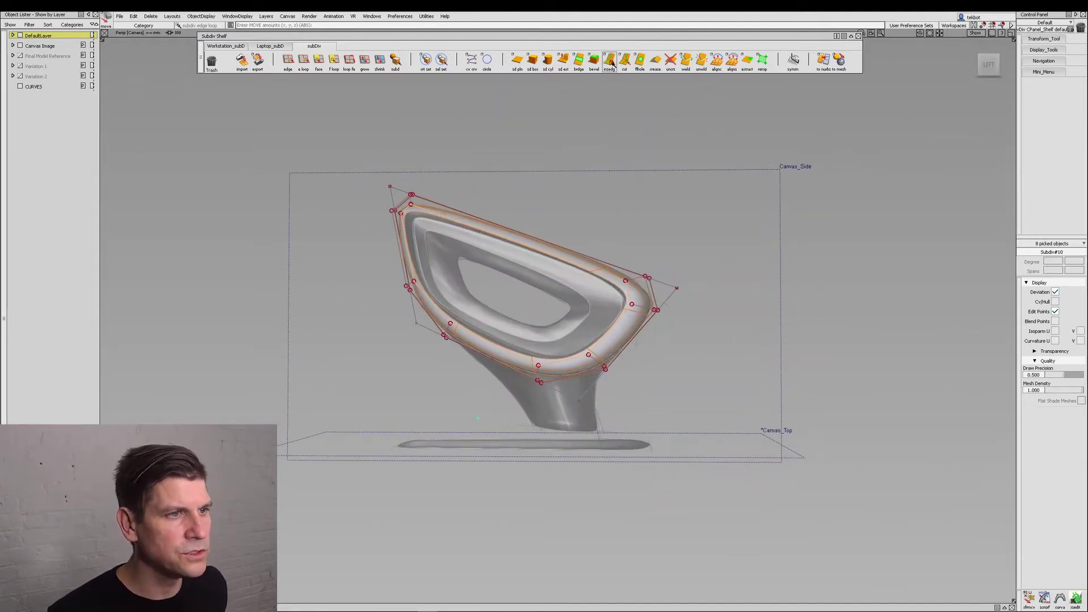
Extrude the inner-rim edge loop slightly inward in the Normal direction to add a narrow band around the rim
double_click(567, 67)
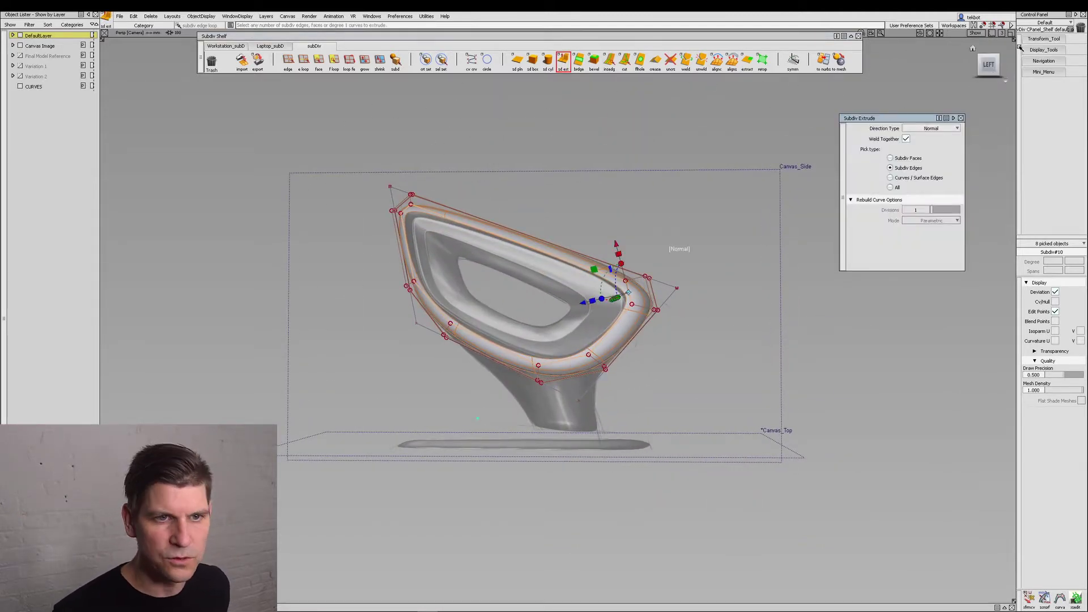
click(988, 65)
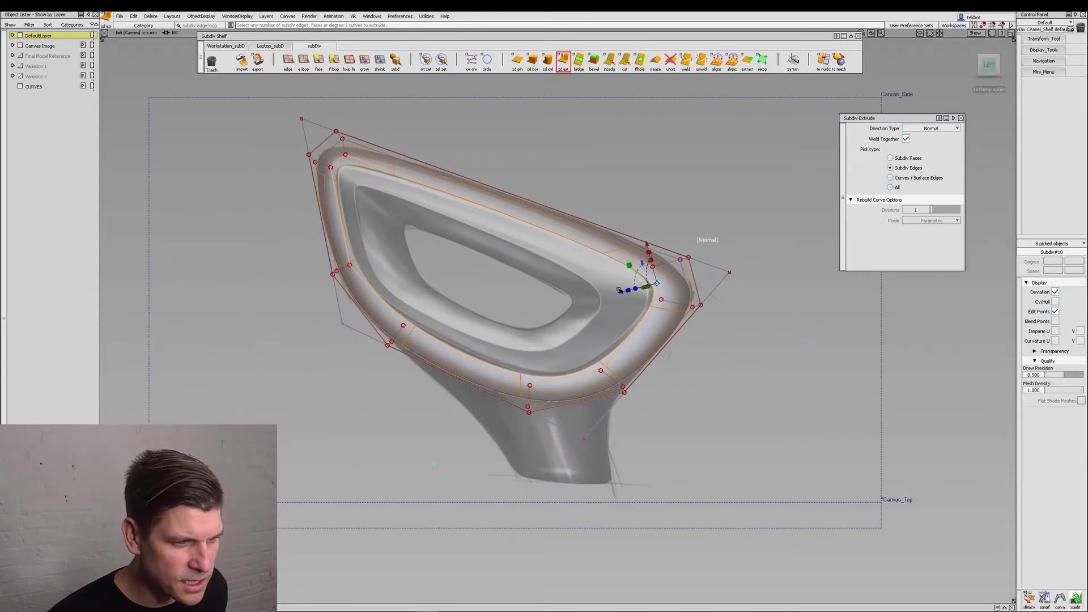
drag(622, 293, 616, 295)
alt+shift+drag(754, 328, 250, 403)
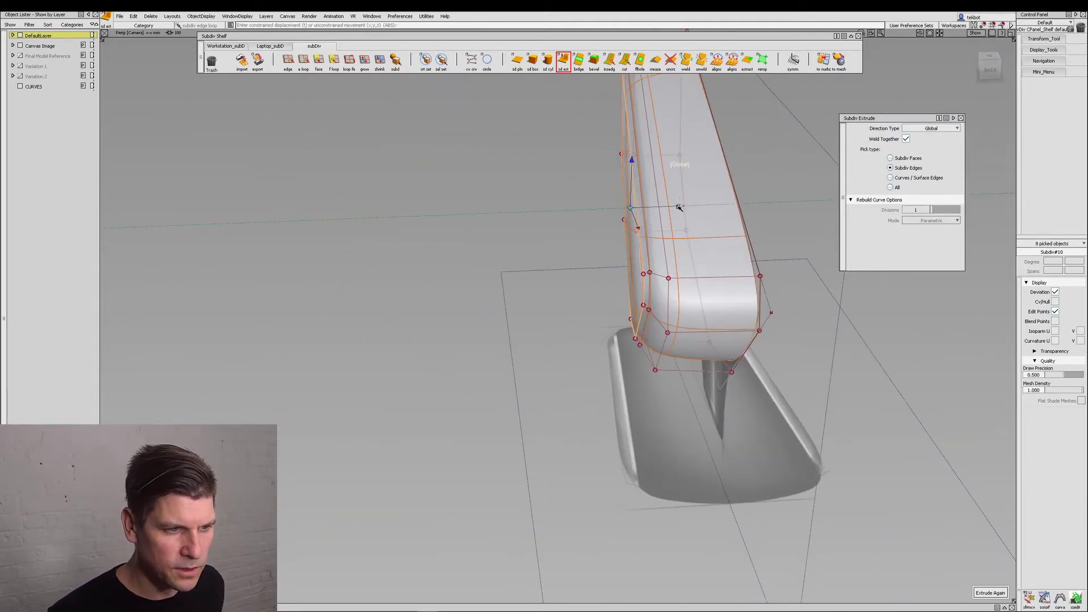
alt+shift+drag(679, 206, 765, 242)
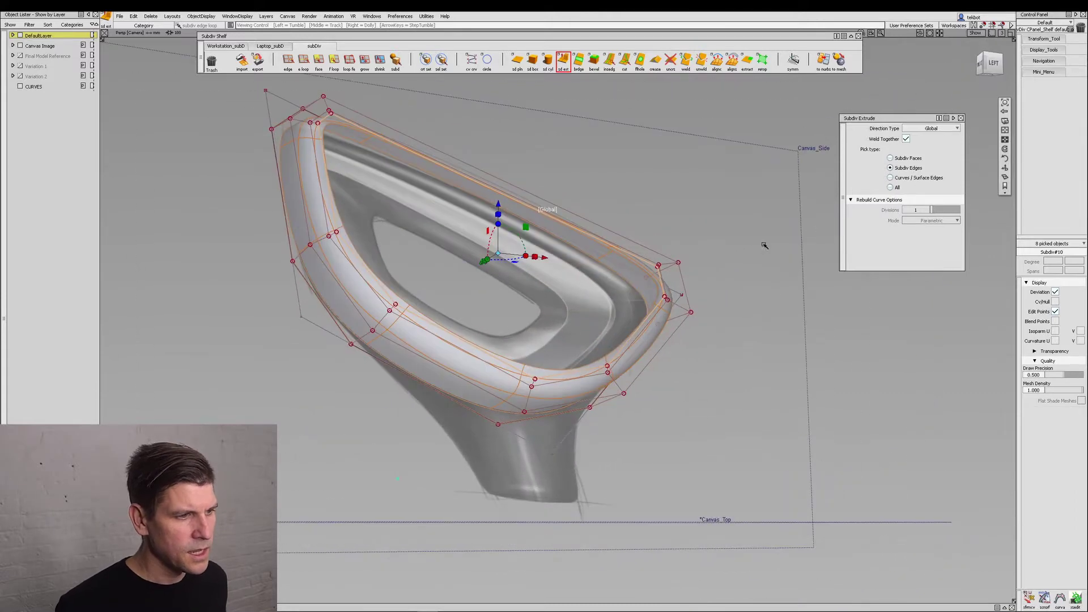
Extrude the rim loop again with Global direction, scaling and shifting it to fit the sketched edge around the opening
click(995, 66)
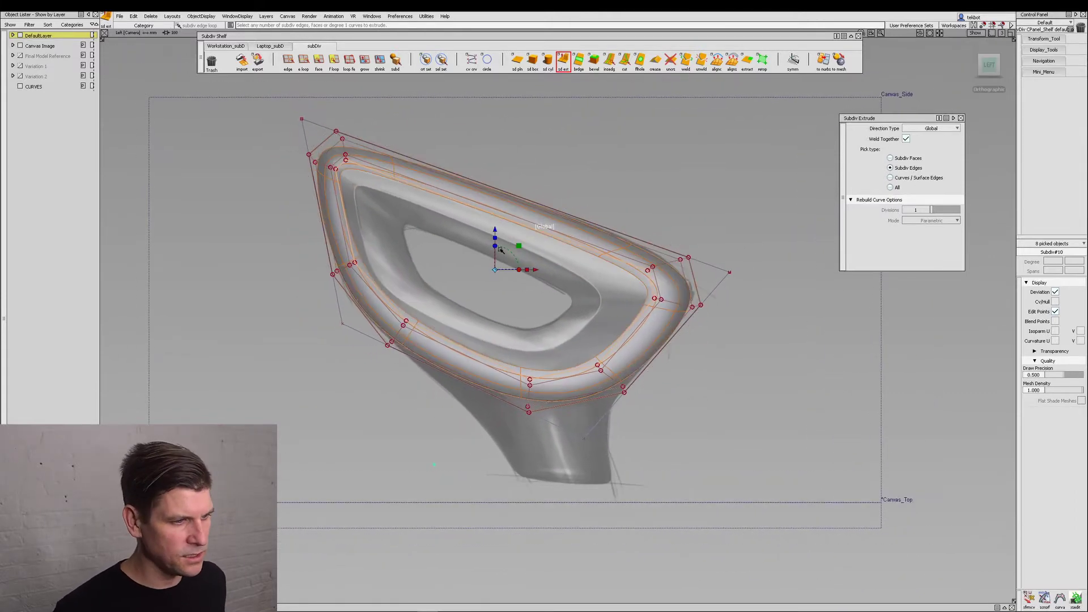
click(527, 270)
mouse_move(495, 271)
mouse_down()
mouse_move(482, 272)
mouse_move(492, 270)
mouse_up()
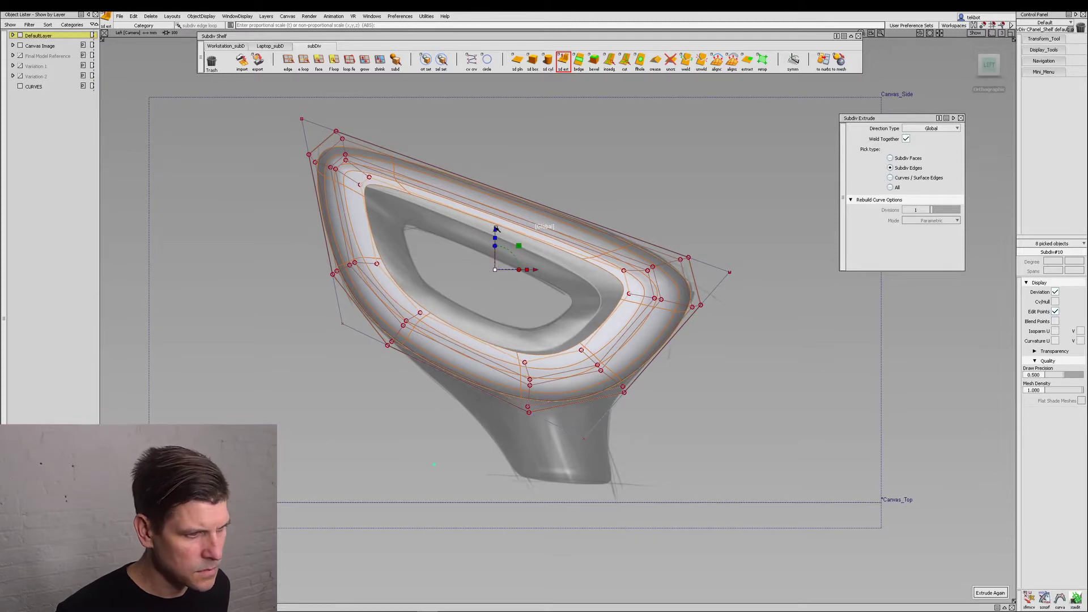
drag(496, 228, 496, 236)
mouse_move(528, 277)
mouse_down()
mouse_move(495, 250)
mouse_move(521, 275)
mouse_up()
drag(483, 237, 483, 233)
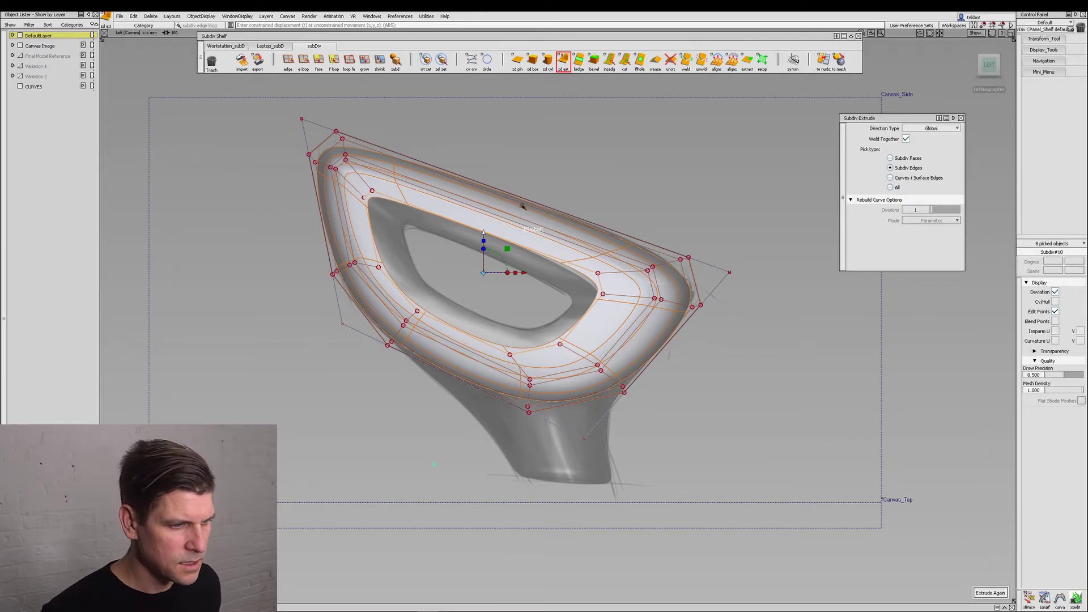
Extrude the edge loop around the opening slightly inward in the Normal direction to form a narrow inner band
alt+shift+drag(602, 245, 400, 352)
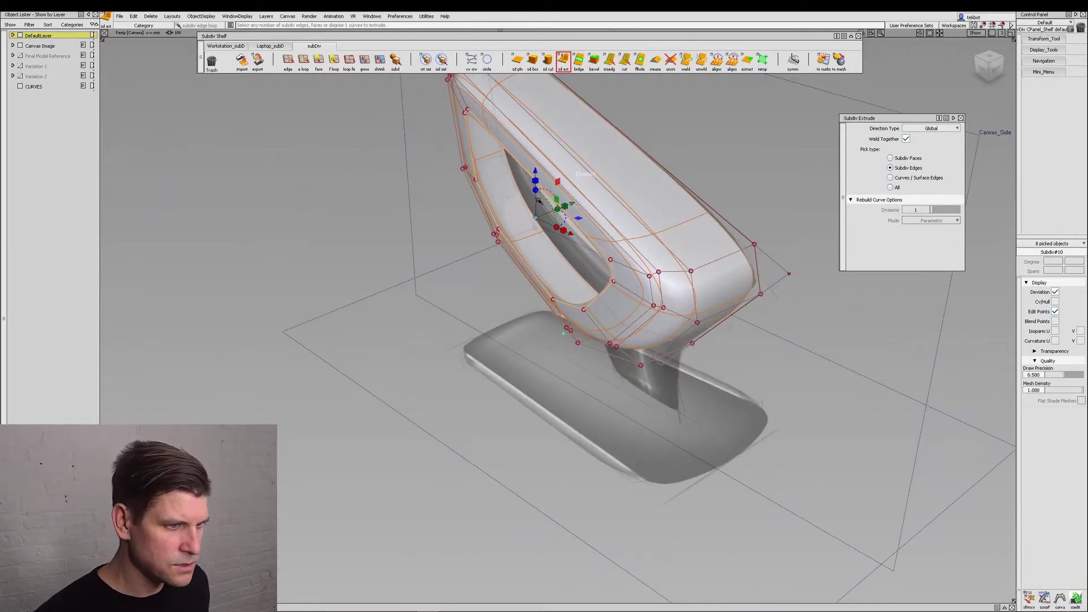
click(584, 176)
alt+shift+drag(615, 264, 541, 296)
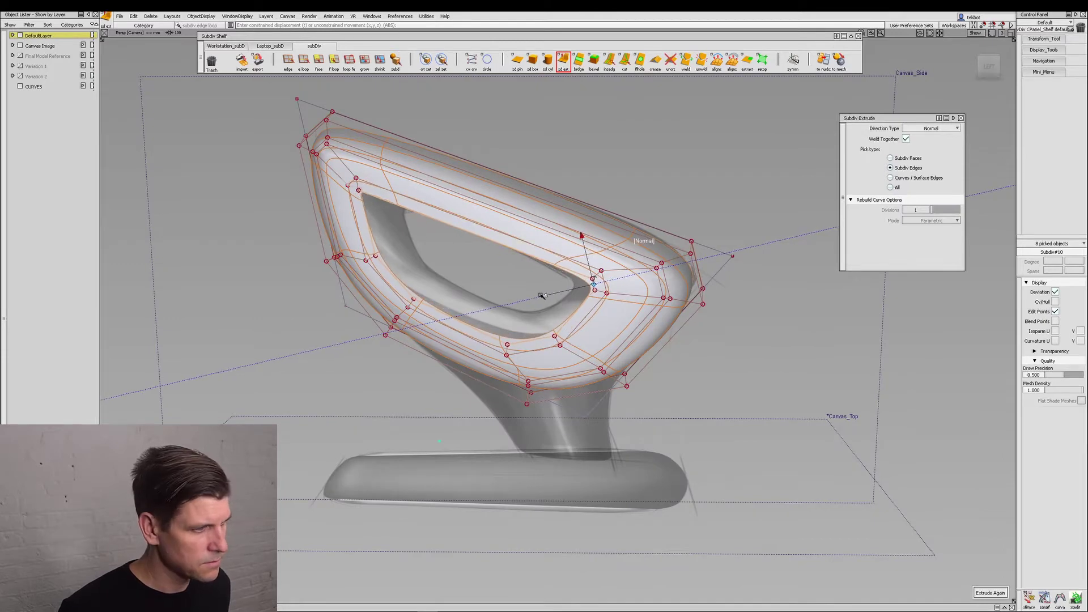
click(988, 67)
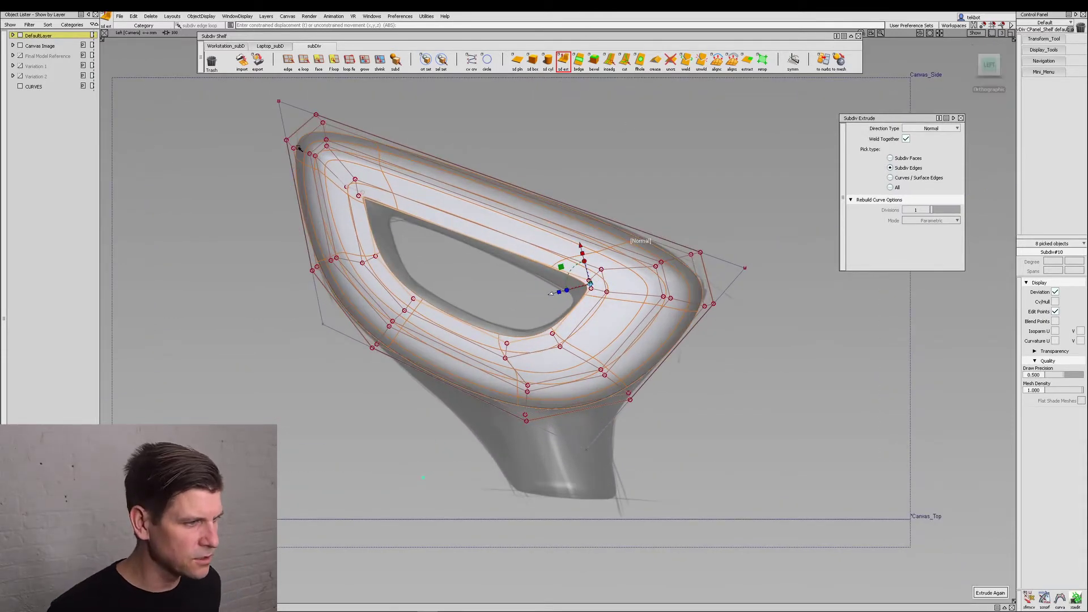
Reposition the vertices at the opening's upper rear corner so the inner band follows the sketched corner
alt+shift+right_drag(348, 195, 502, 225)
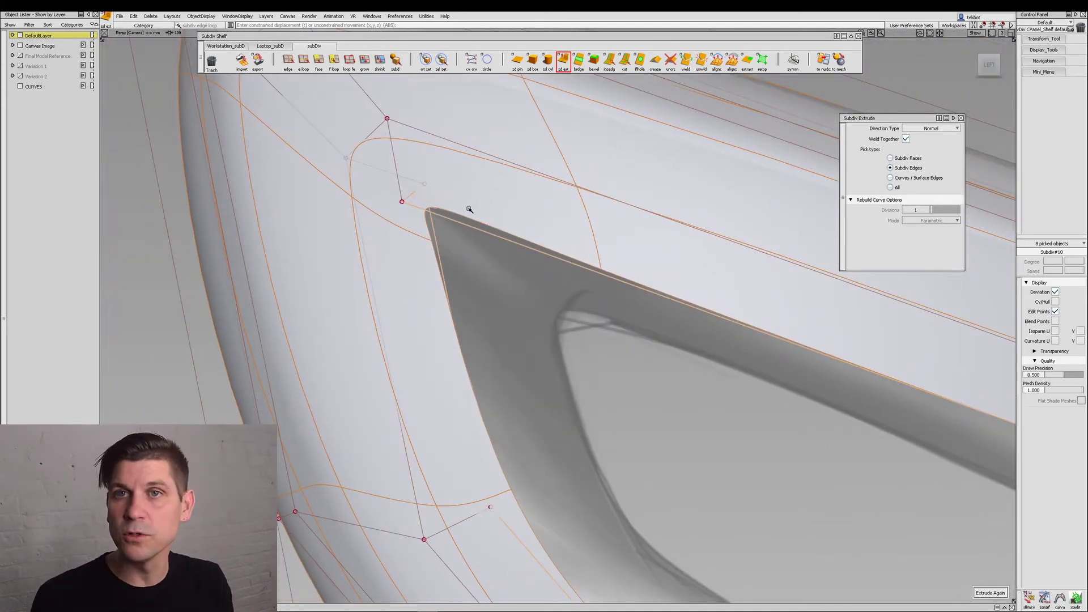
ctrl+shift+drag(398, 246, 399, 238)
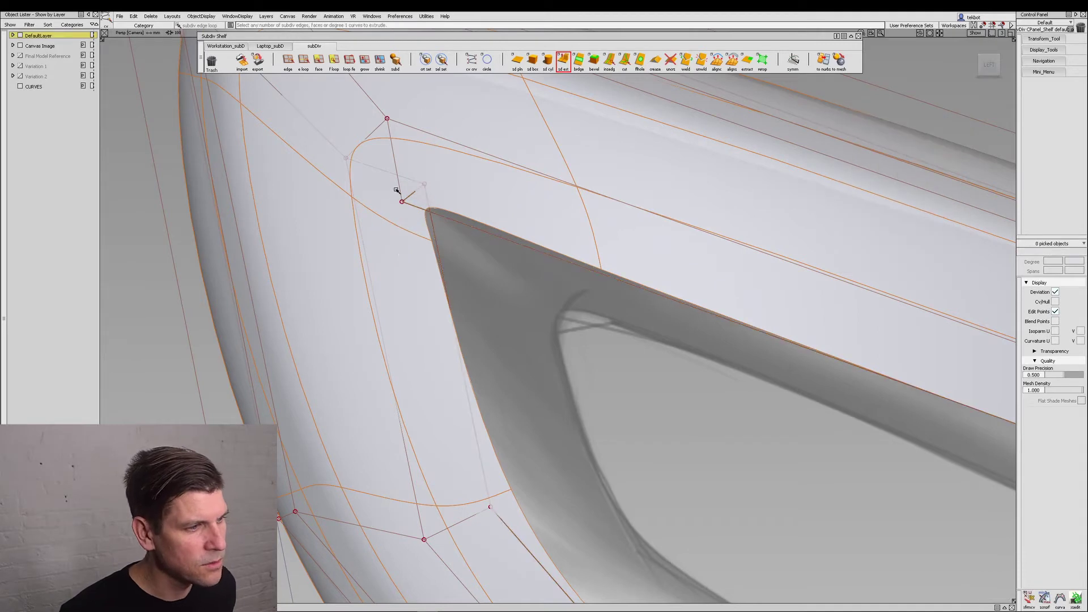
drag(396, 189, 421, 218)
ctrl+shift+middle_drag(425, 281, 417, 244)
drag(415, 238, 447, 250)
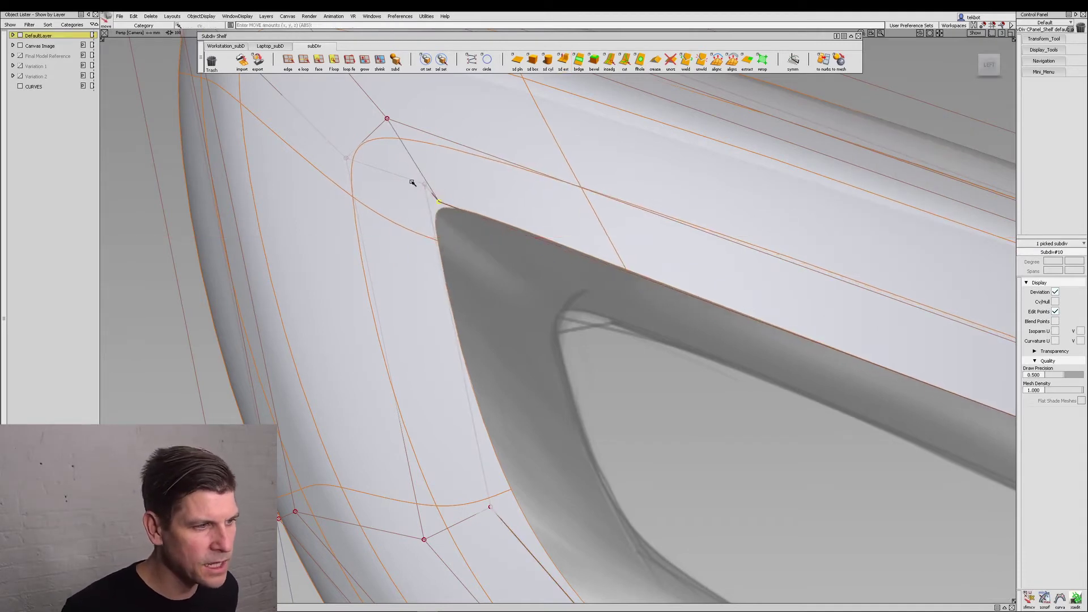
shift+drag(412, 182, 438, 199)
key(F6)
ctrl+shift+middle_drag(439, 199, 434, 185)
drag(433, 183, 432, 206)
alt+shift+right_drag(432, 208, 524, 318)
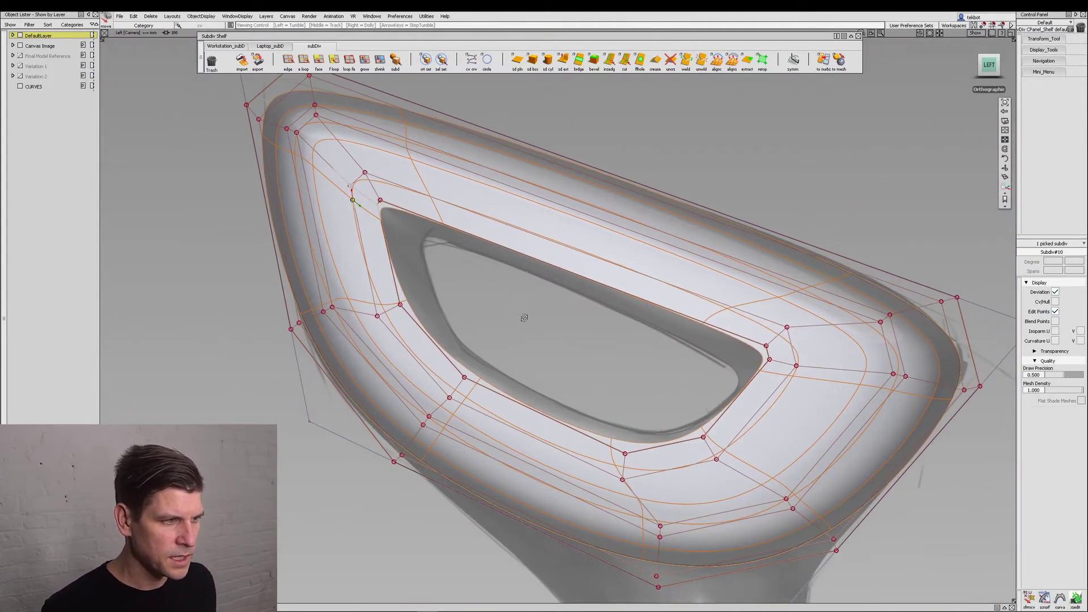
Move the opening's innermost edge loop sideways into the handle, toward the centre plane
alt+shift+drag(524, 317, 357, 373)
click(397, 327)
ctrl+shift+middle_drag(358, 374, 351, 359)
middle_drag(342, 361, 483, 321)
mouse_move(483, 321)
mouse_down()
mouse_move(469, 316)
mouse_move(445, 332)
mouse_move(463, 327)
mouse_up()
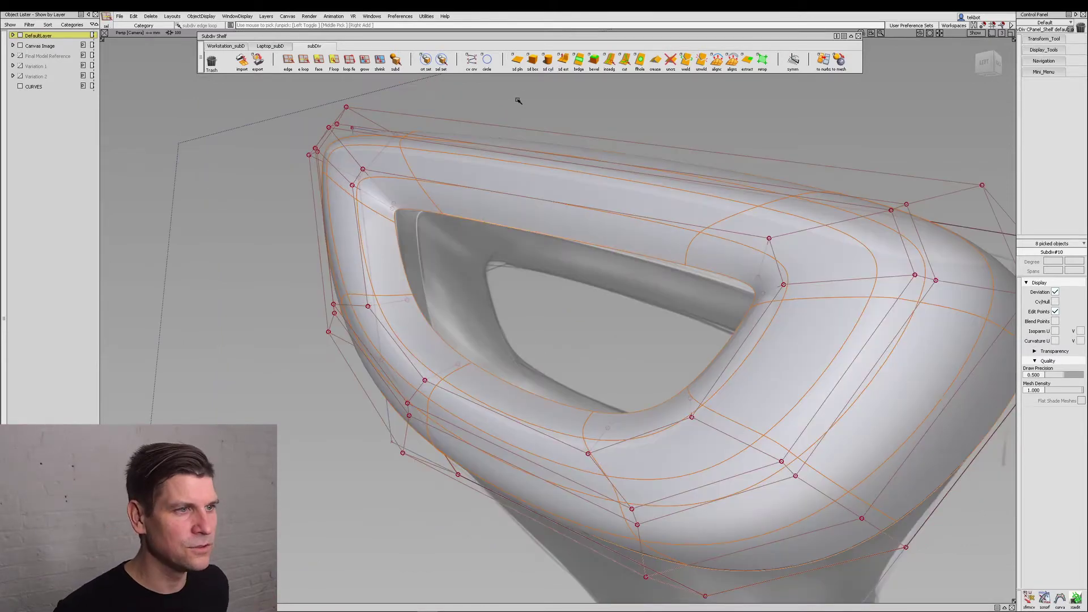
Extrude the opening's innermost edge loop with Global direction sideways through the handle, past the centre plane
click(562, 60)
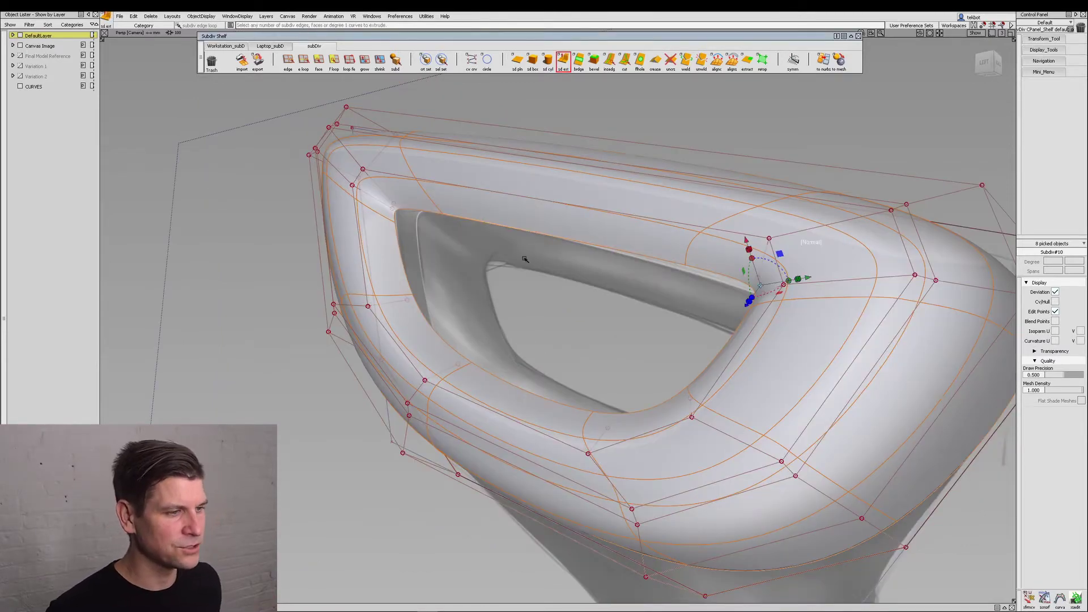
click(931, 129)
click(930, 138)
alt+shift+drag(631, 296, 678, 317)
click(994, 67)
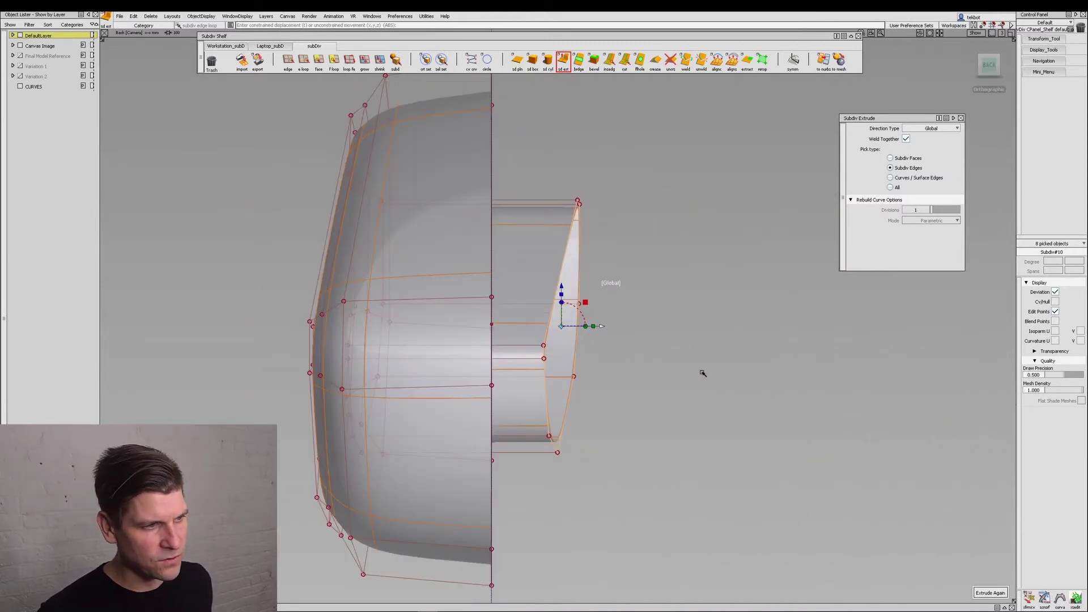
alt+shift+right_drag(702, 372, 614, 389)
alt+shift+middle_drag(615, 388, 632, 401)
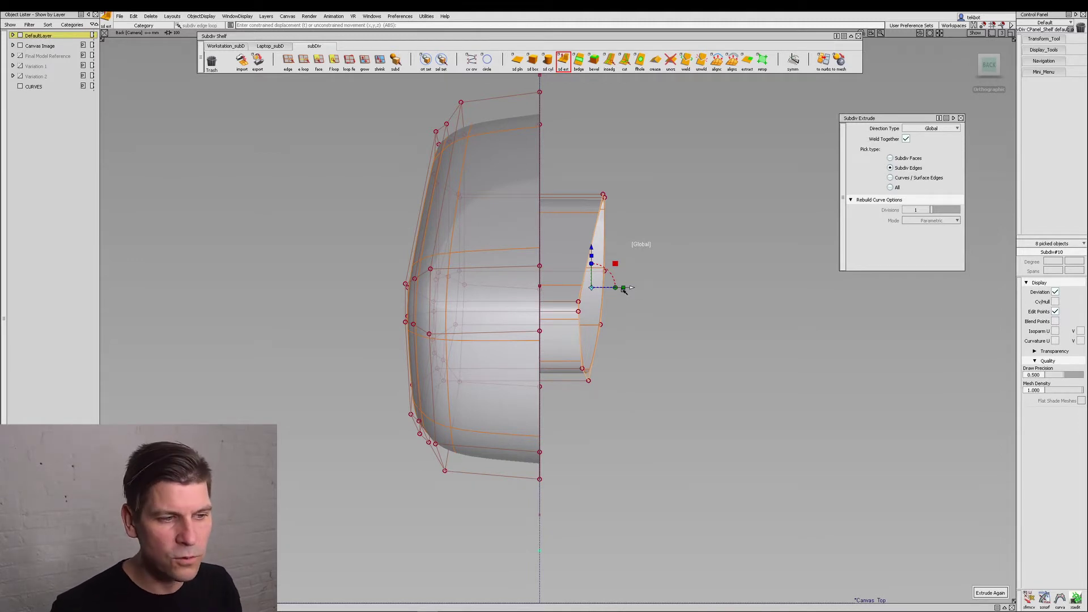
Flatten the extruded opening loop along Y and snap it onto the centre plane
drag(624, 287, 288, 281)
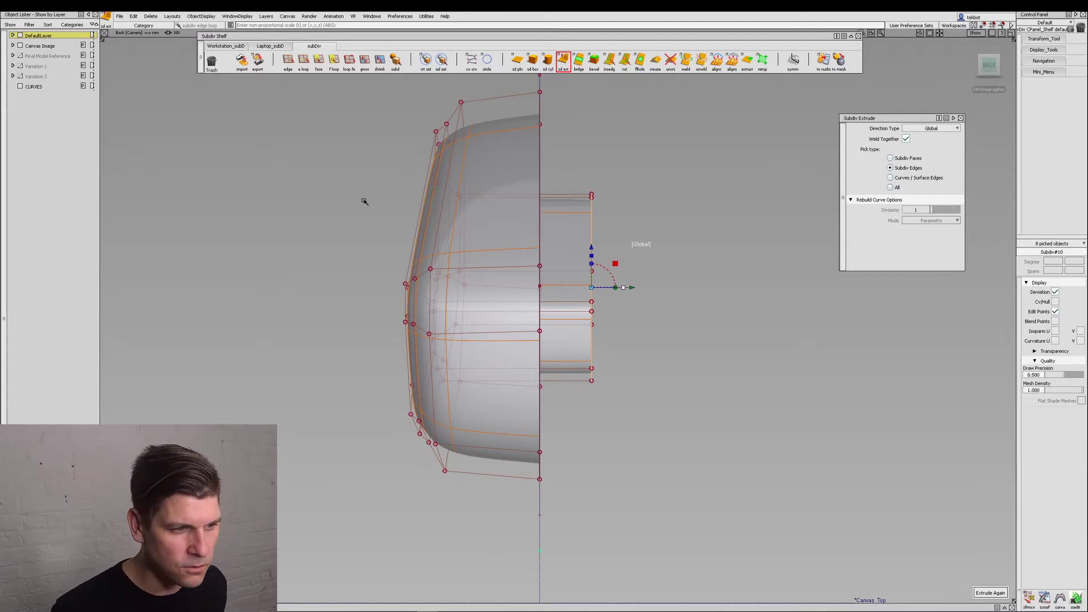
key(w)
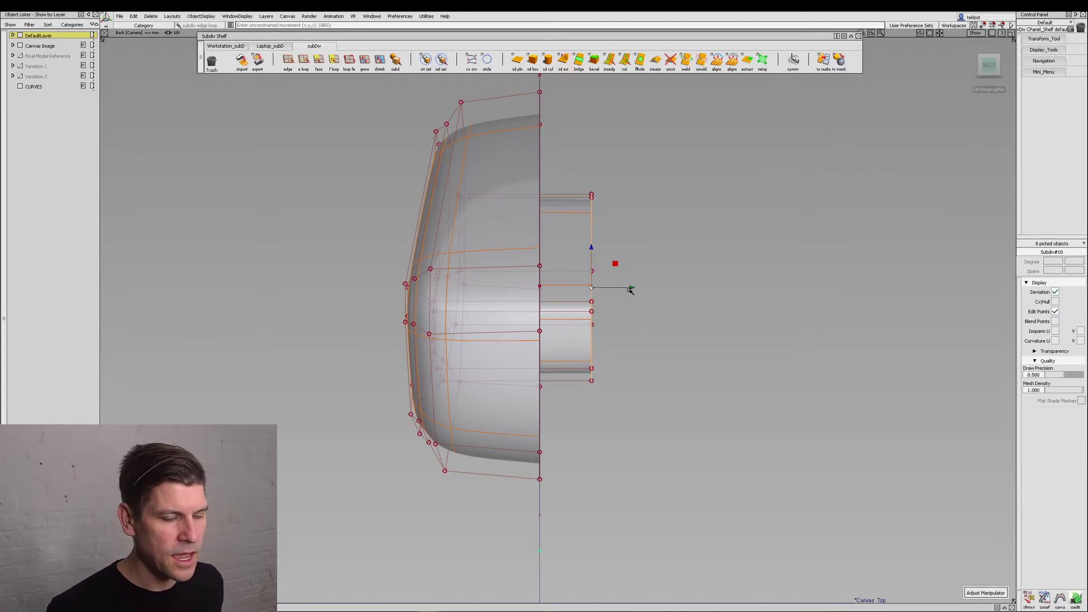
key(w)
alt+middle_click(588, 308)
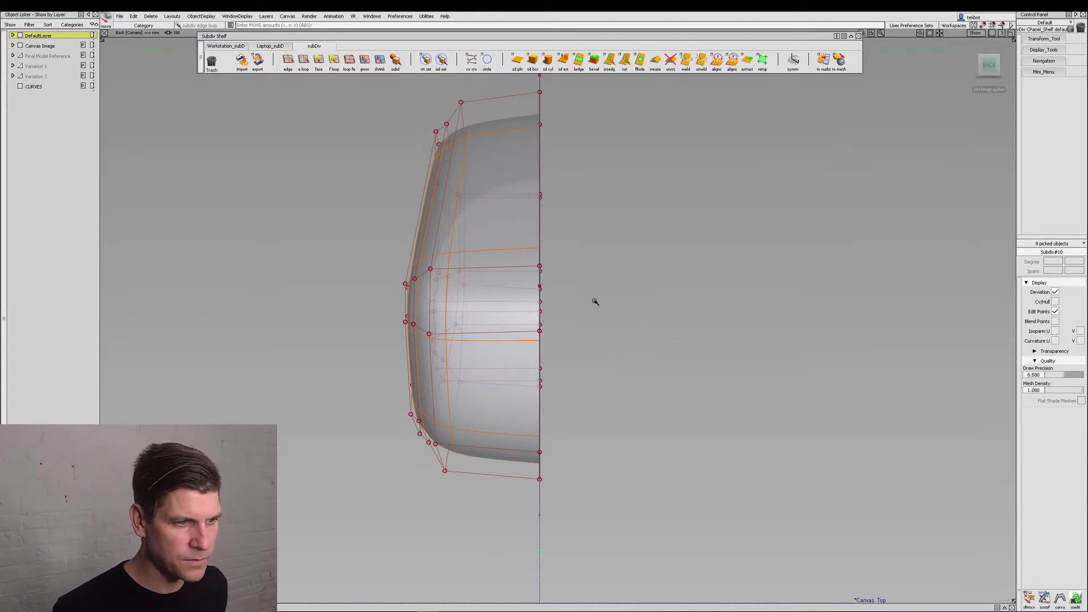
alt+shift+drag(667, 252, 699, 368)
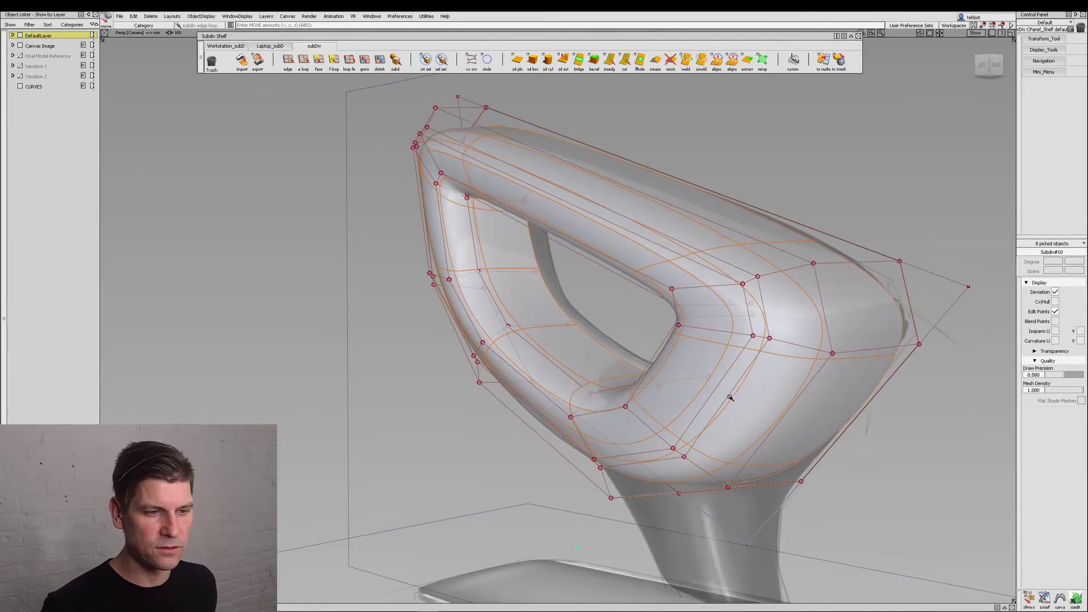
Clear the edge selection and hide the Canvas Image layer
ctrl+shift+drag(651, 414, 650, 359)
alt+shift+drag(737, 272, 711, 310)
alt+shift+middle_drag(712, 309, 705, 301)
alt+shift+click(772, 283)
alt+shift+drag(772, 283, 895, 306)
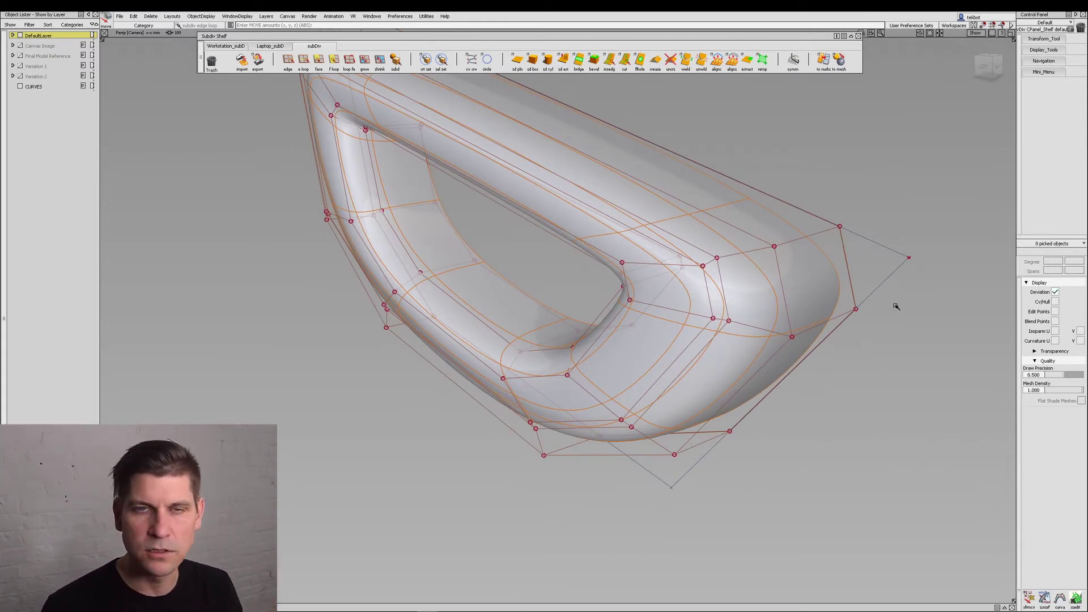
Crease the two closely spaced edge loops around the outer border of the handle's flat side face
ctrl+shift+drag(750, 406, 745, 244)
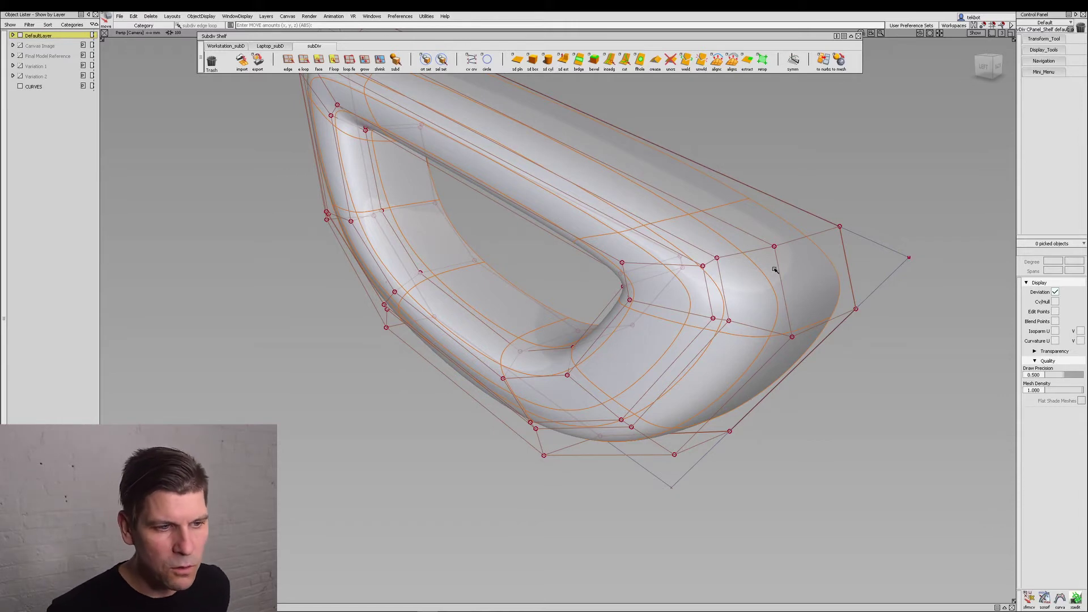
click(719, 271)
alt+shift+drag(787, 396, 791, 368)
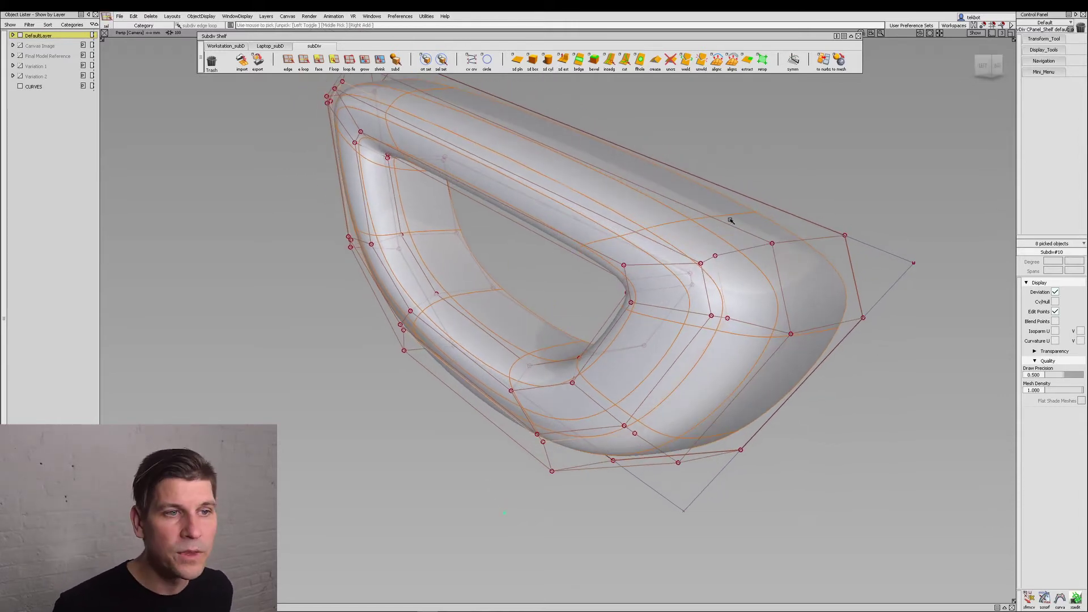
click(656, 64)
alt+shift+drag(538, 414, 890, 403)
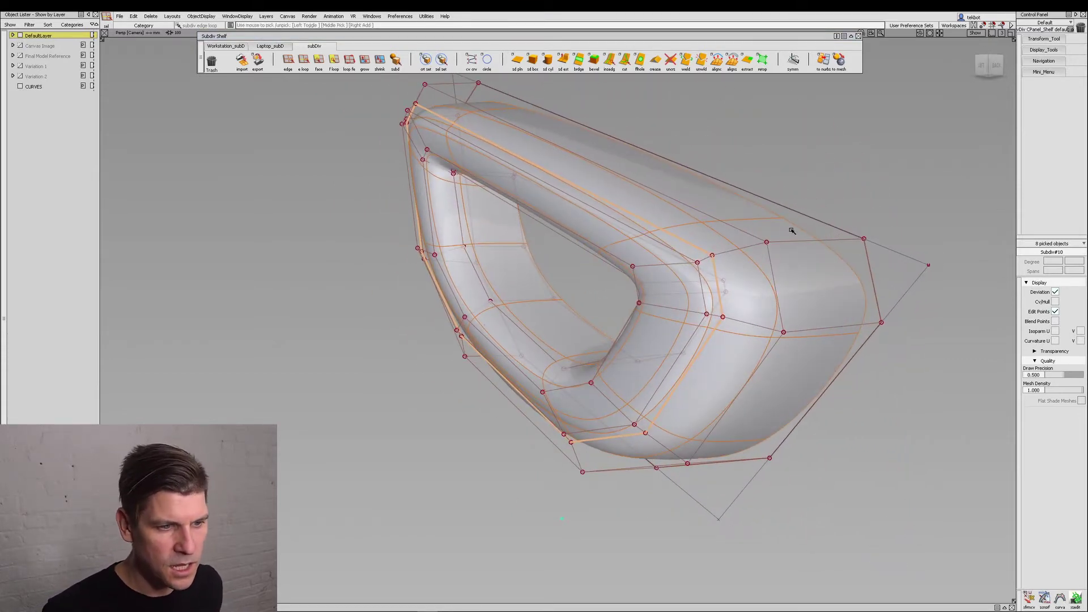
click(702, 276)
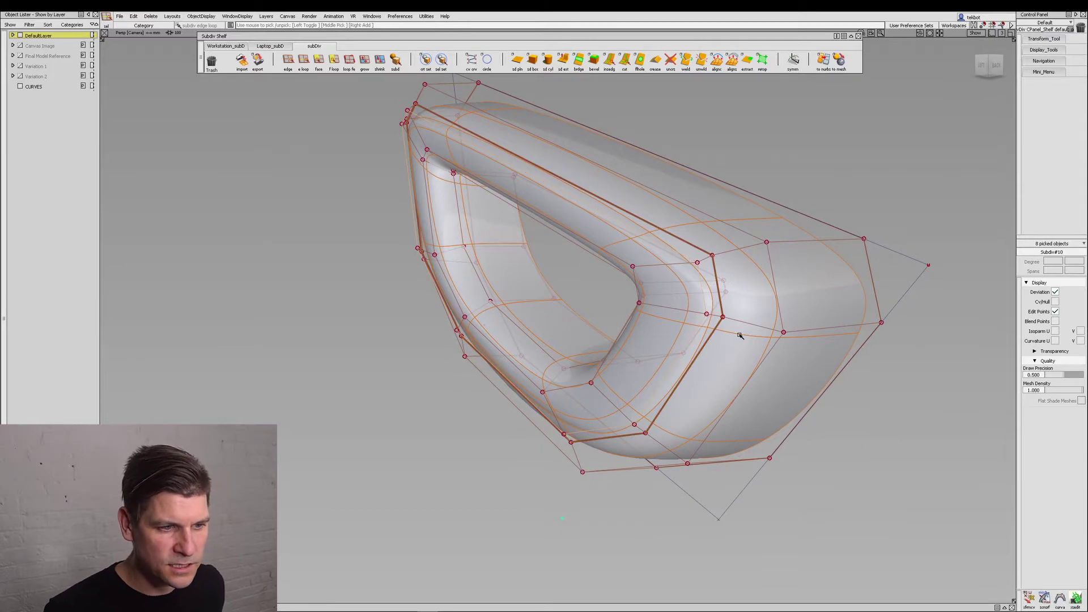
click(655, 59)
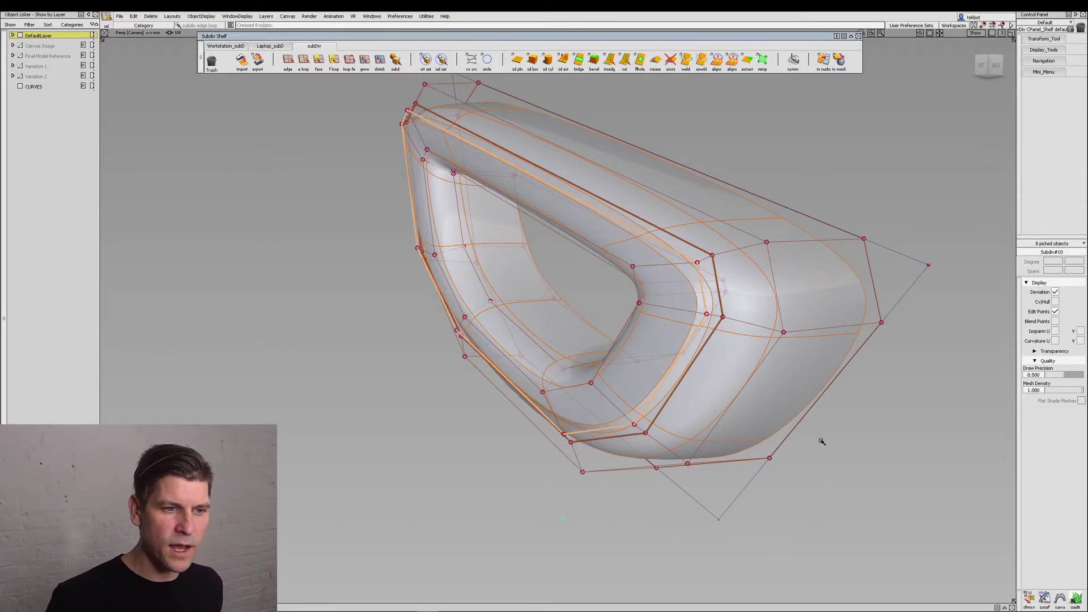
alt+shift+drag(821, 440, 683, 395)
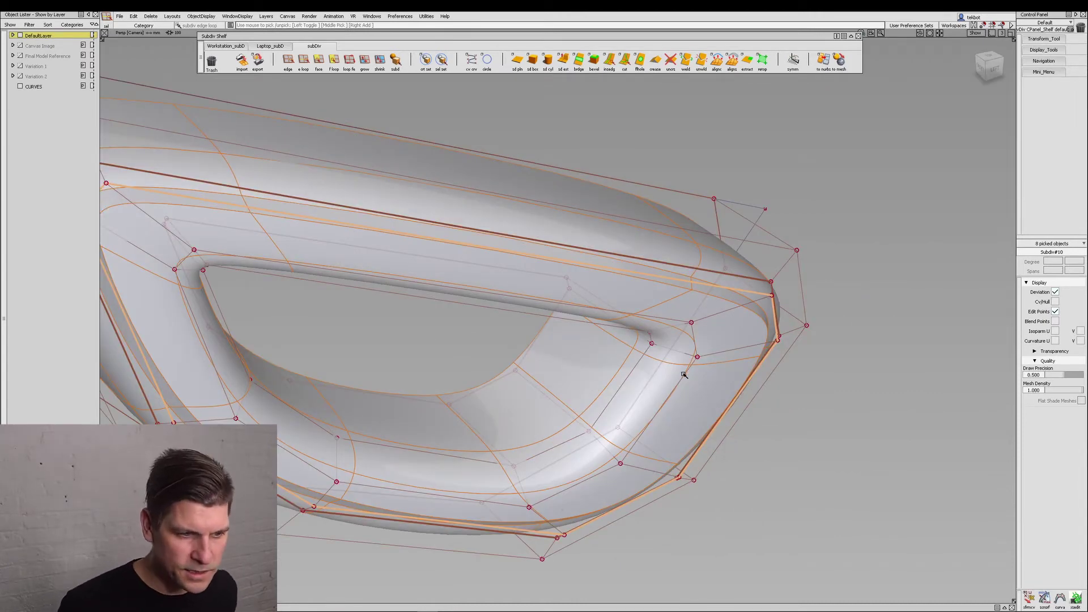
click(683, 376)
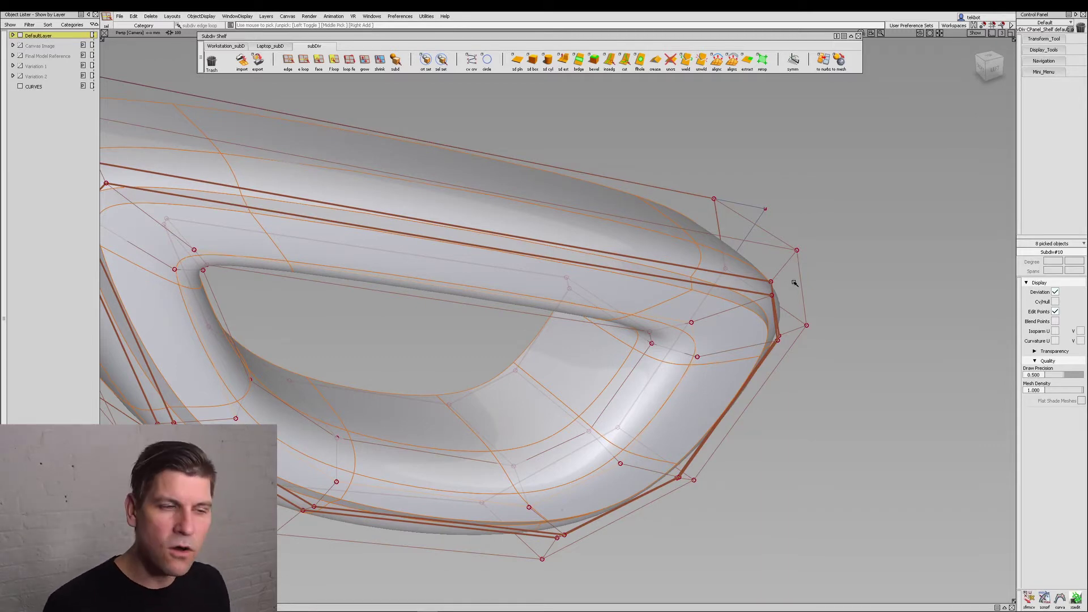
Bevel the edge loop around the opening in Distance offset mode with 2 divisions and Edge Loop enabled
alt+shift+drag(817, 313, 727, 435)
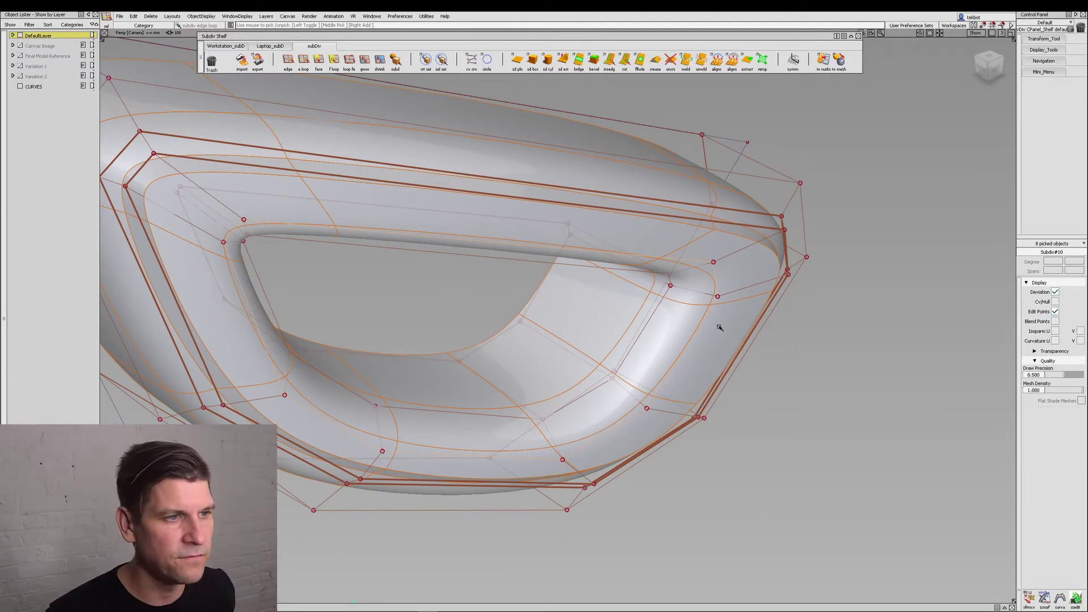
click(598, 58)
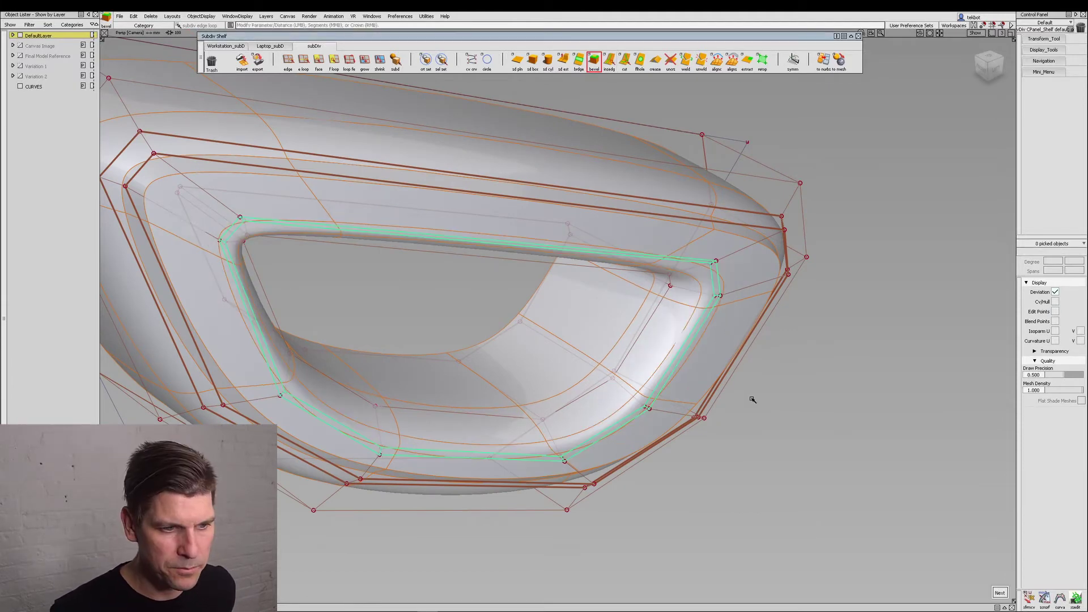
alt+shift+drag(748, 396, 729, 359)
alt+shift+middle_drag(729, 359, 646, 397)
alt+shift+right_drag(645, 396, 699, 311)
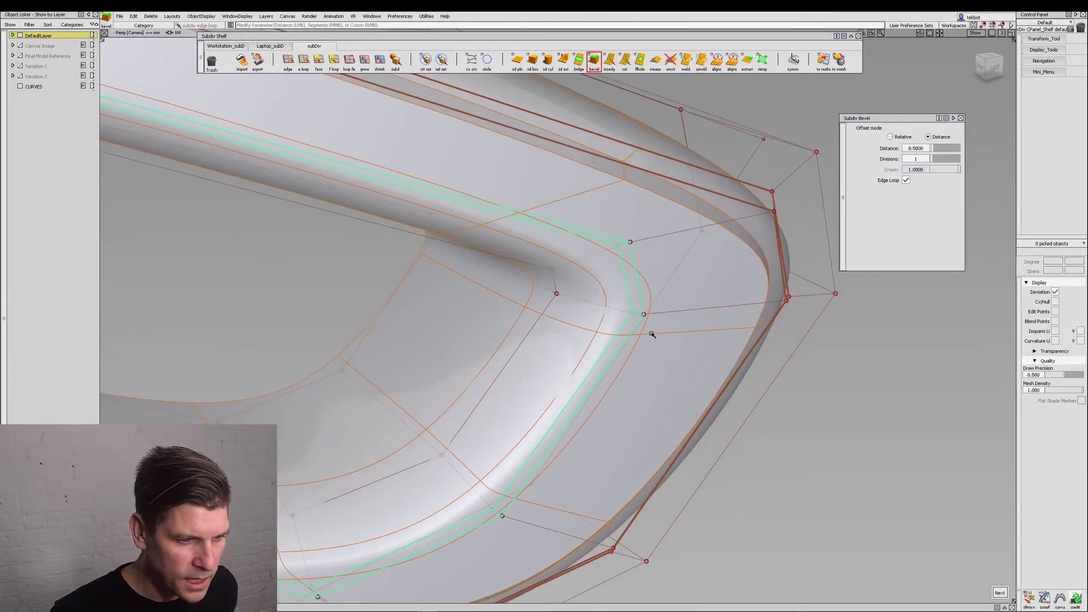
drag(680, 352, 897, 154)
click(934, 159)
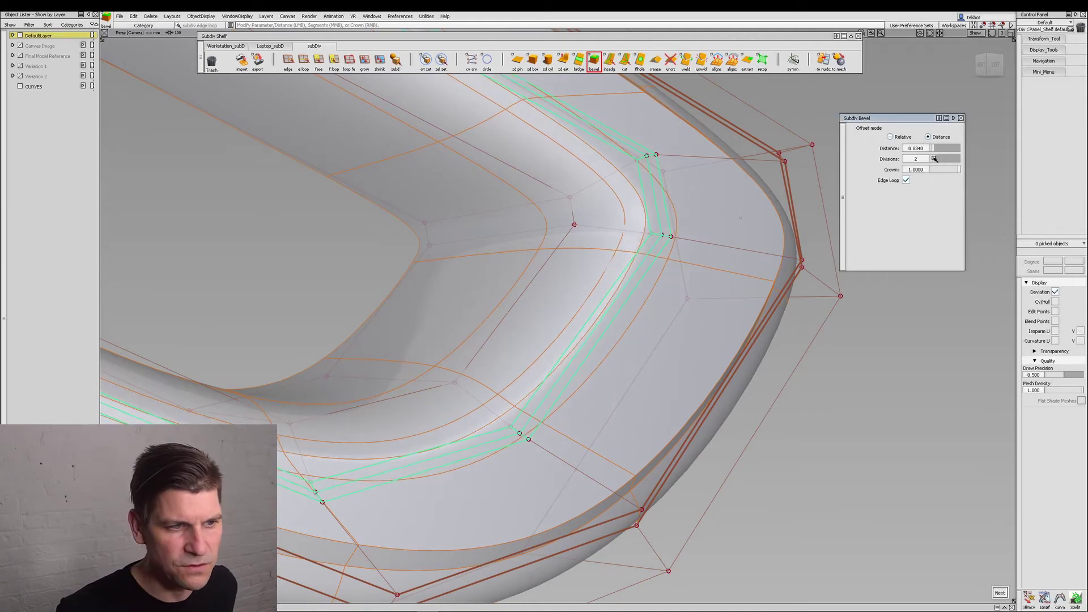
alt+shift+drag(838, 238, 671, 338)
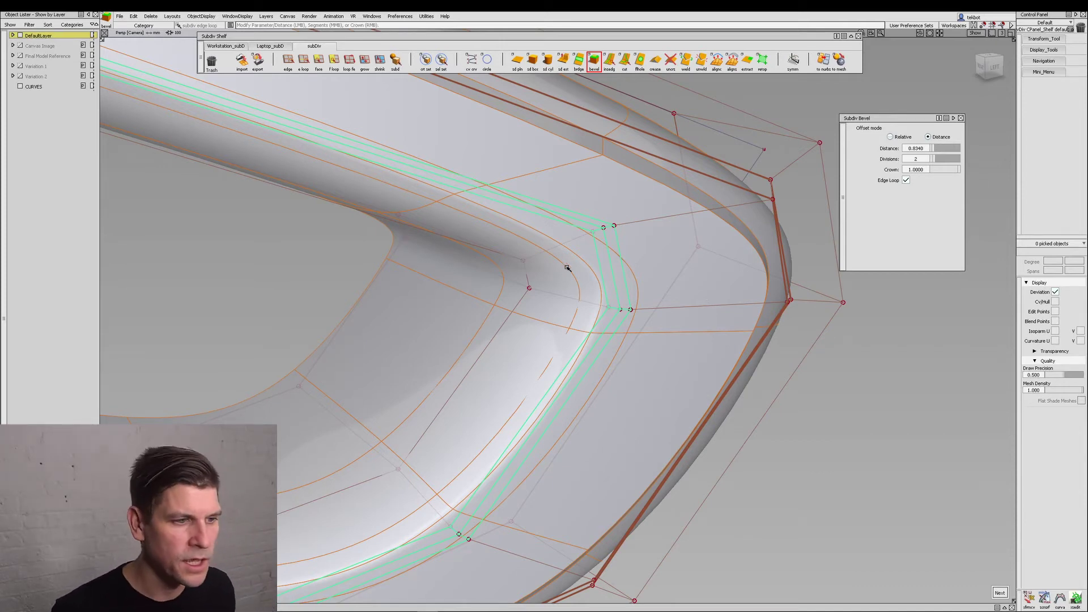
drag(712, 276, 687, 279)
Mirror the handle half across the XZ plane using the Duplicate mirror type
alt+shift+drag(642, 335, 731, 371)
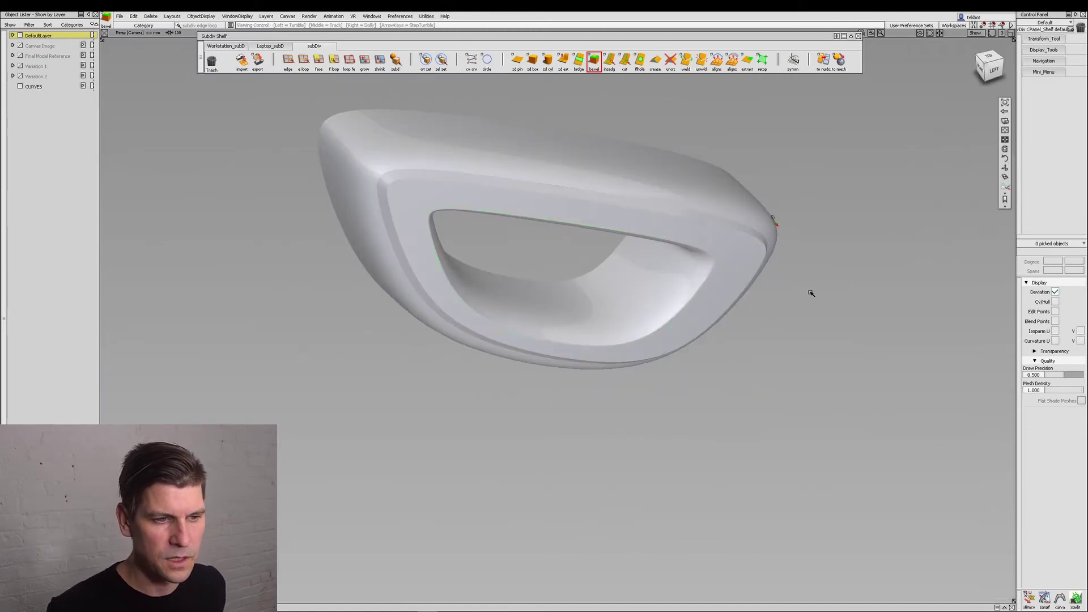
alt+shift+middle_drag(811, 292, 782, 330)
alt+shift+drag(840, 412, 515, 323)
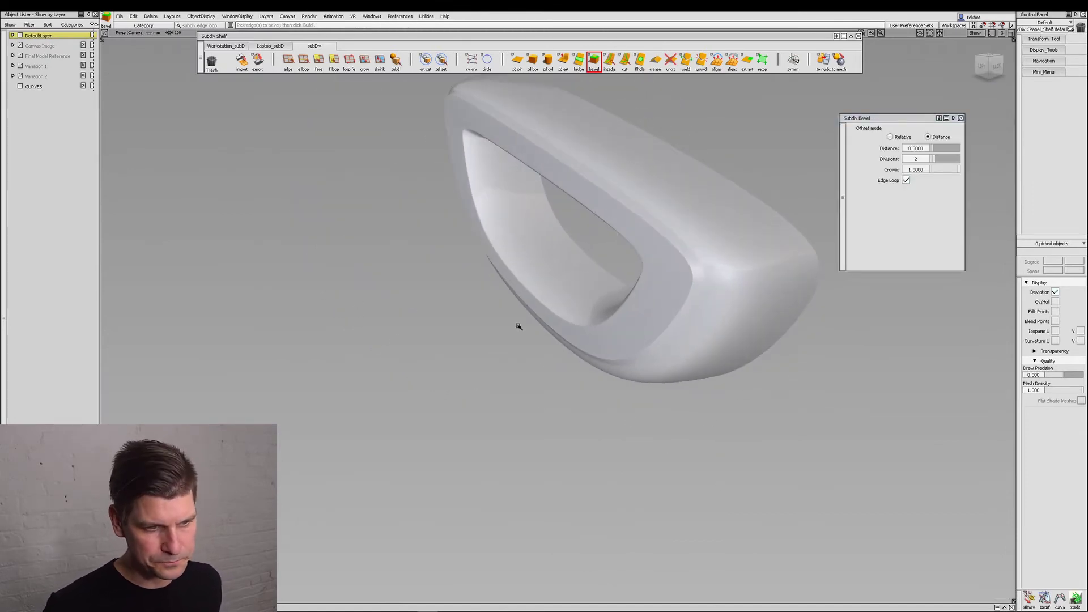
alt+shift+drag(650, 373, 563, 423)
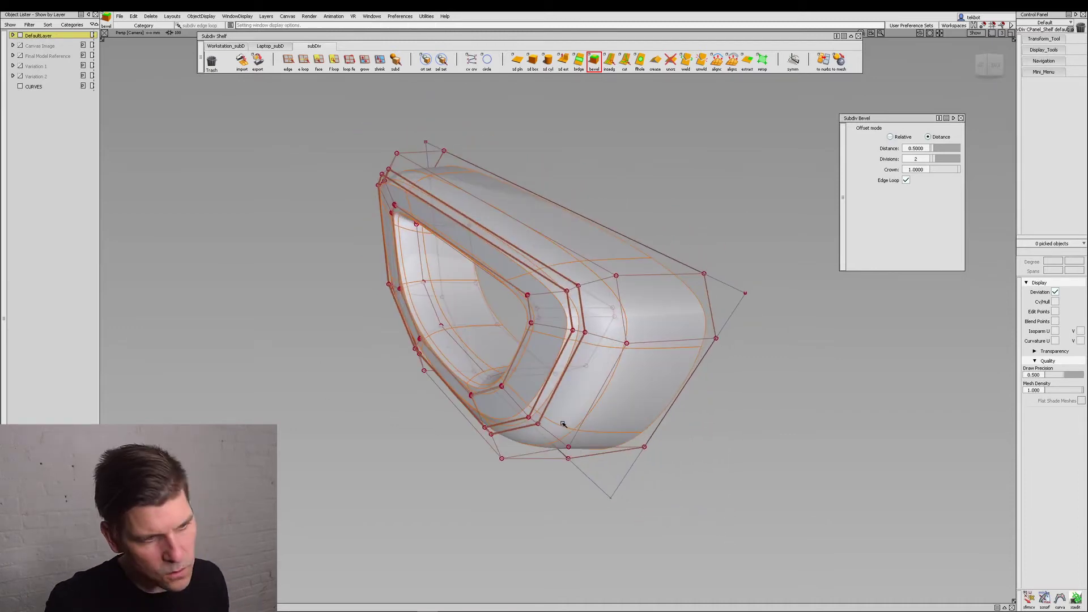
ctrl+shift+drag(605, 399, 630, 254)
click(634, 262)
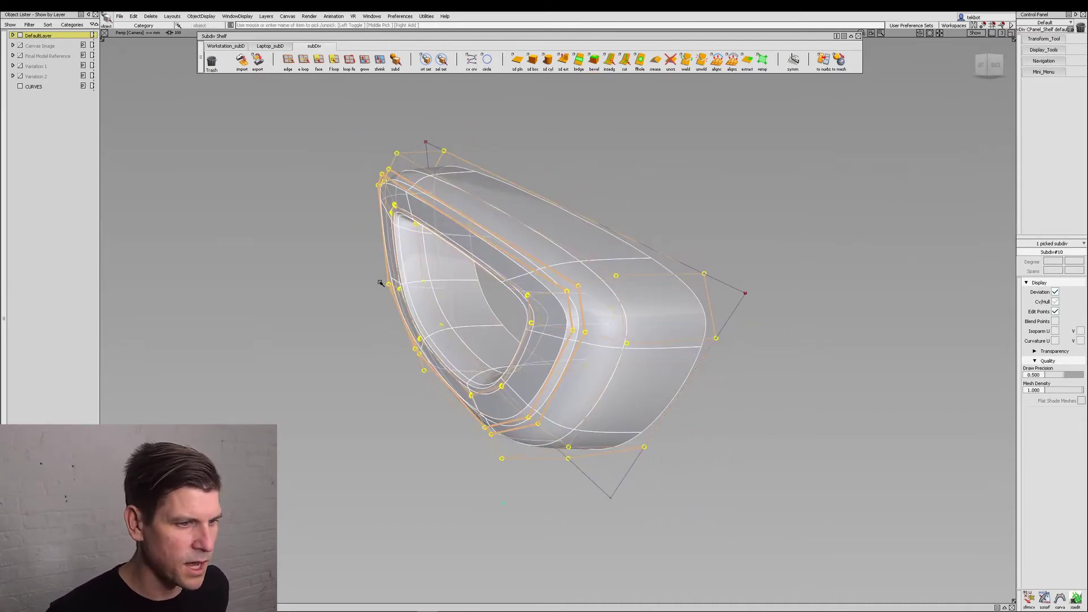
click(133, 16)
mouse_move(162, 119)
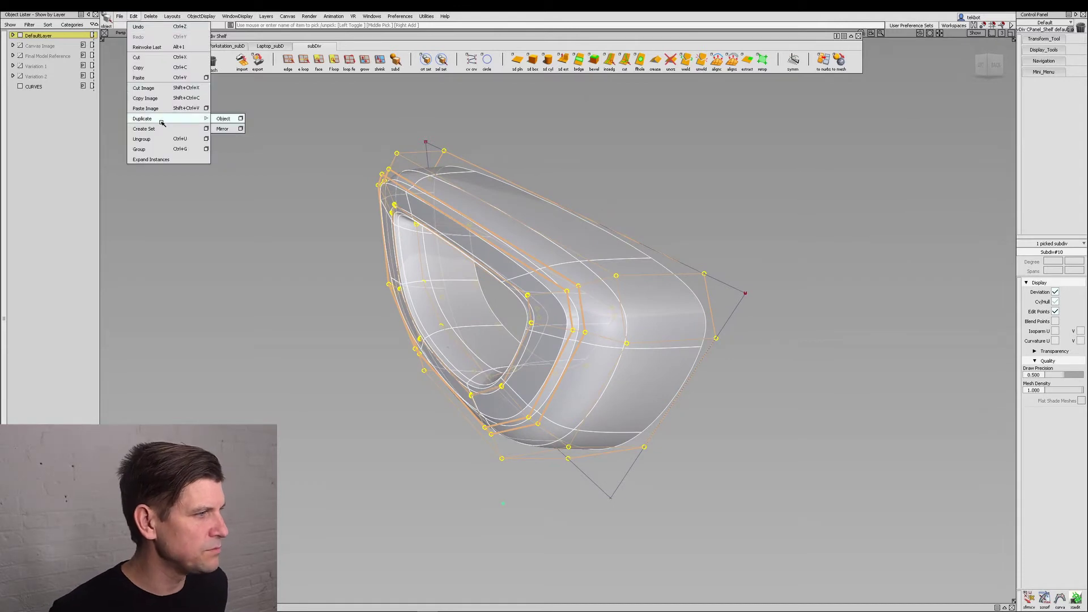
click(241, 128)
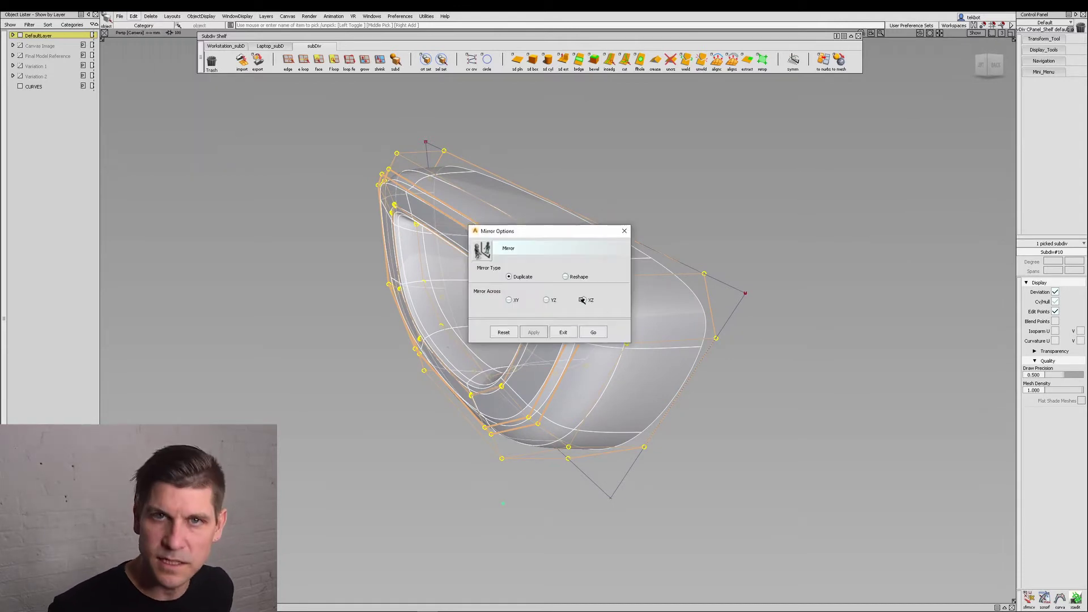
click(592, 331)
Show the control vertices of the mirrored half
alt+shift+drag(696, 264, 741, 405)
alt+shift+drag(845, 343, 784, 386)
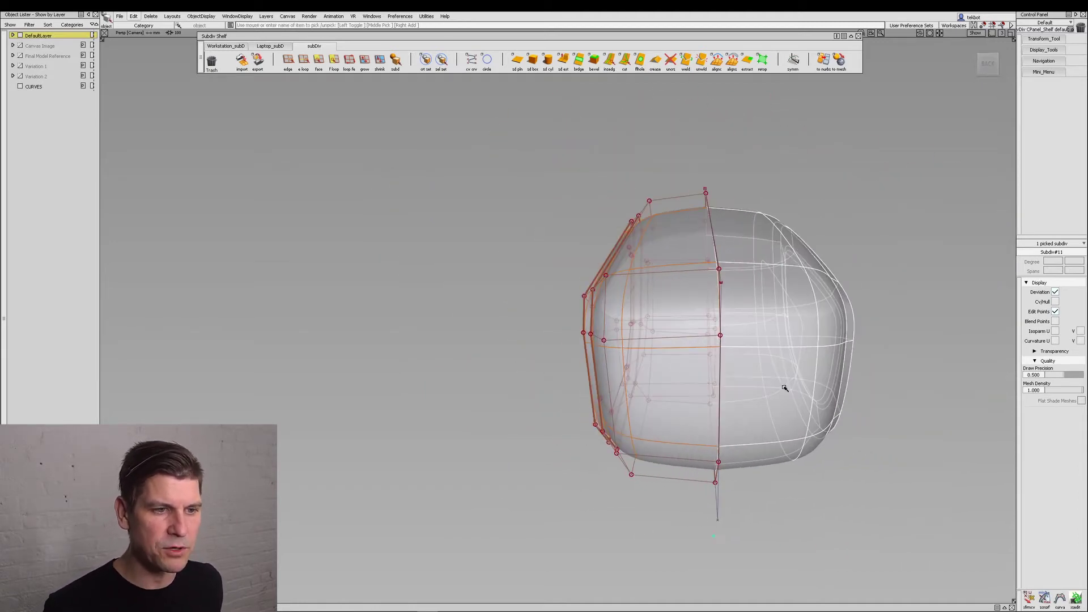
ctrl+shift+right_drag(856, 358, 826, 316)
alt+shift+middle_drag(825, 315, 800, 319)
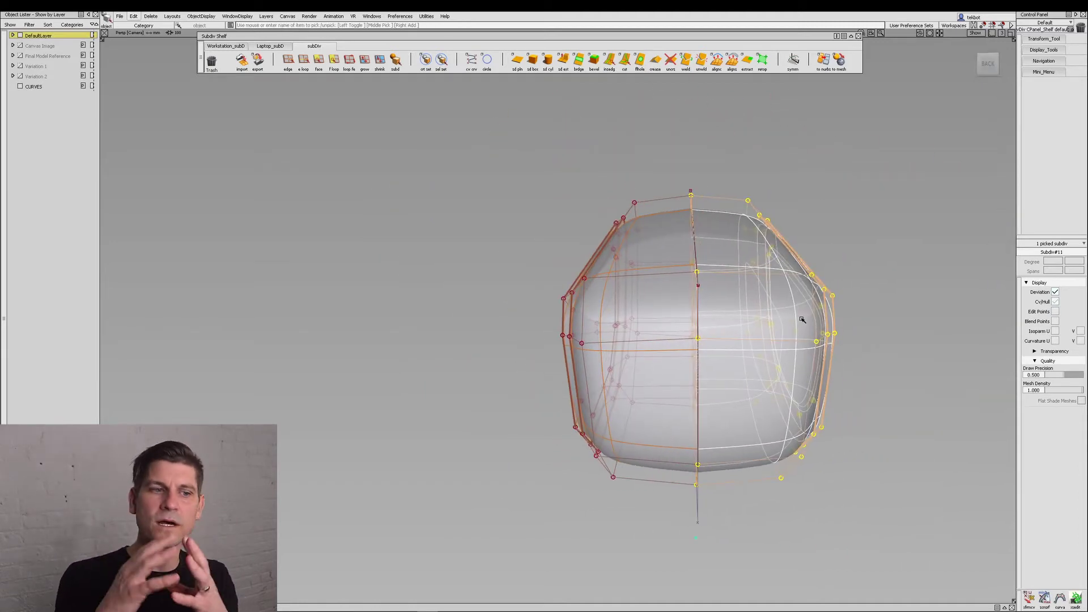
Assign the profile curve on the centre plane to the CURVES layer and hide that layer
mouse_move(707, 423)
ctrl+shift+mouse_down()
mouse_move(693, 246)
mouse_move(733, 272)
ctrl+shift+mouse_up()
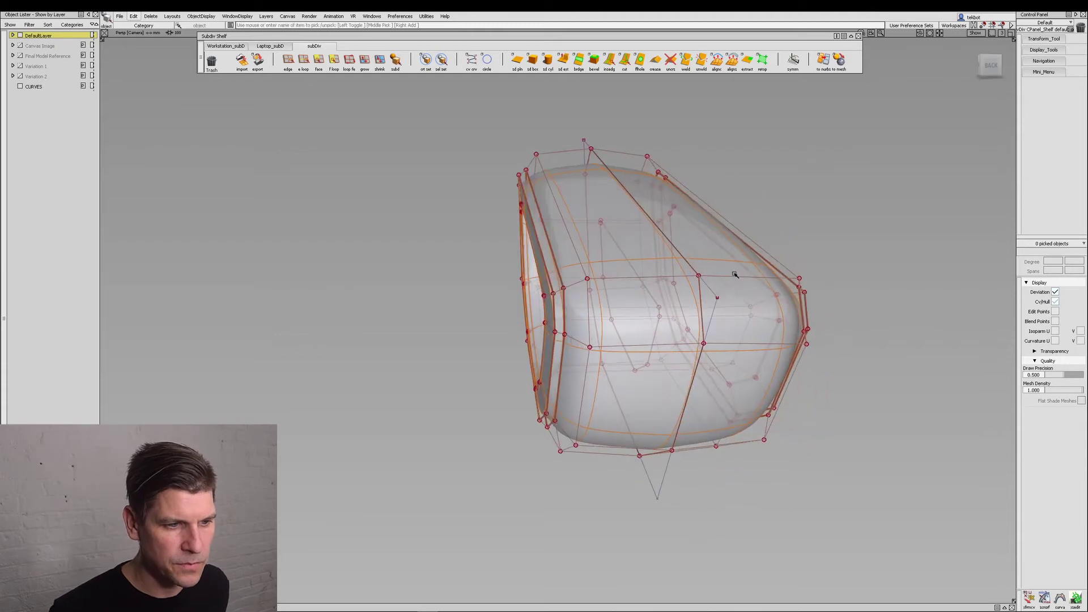
click(713, 295)
right_click(34, 86)
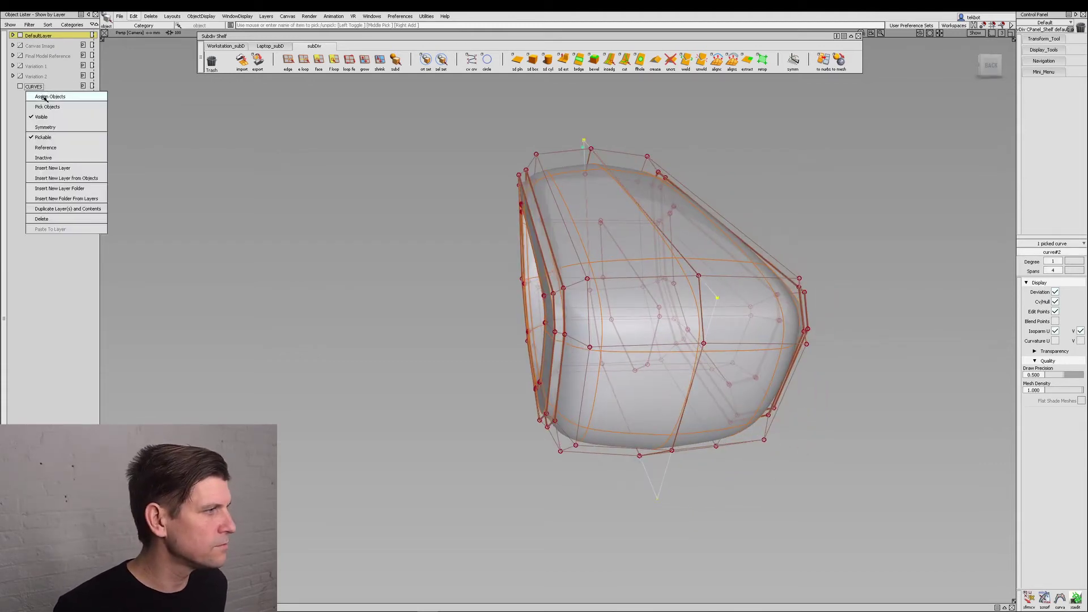
click(59, 98)
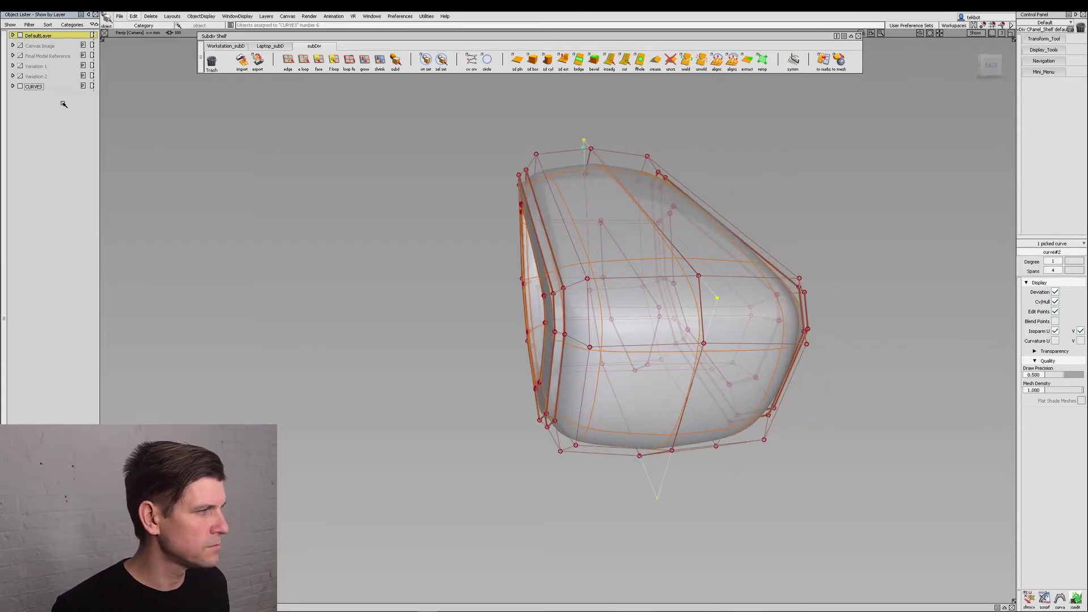
click(21, 86)
Weld the two halves along the rear face's centre edge using the To Tolerance weld type at 1.0000
alt+shift+drag(637, 251, 559, 276)
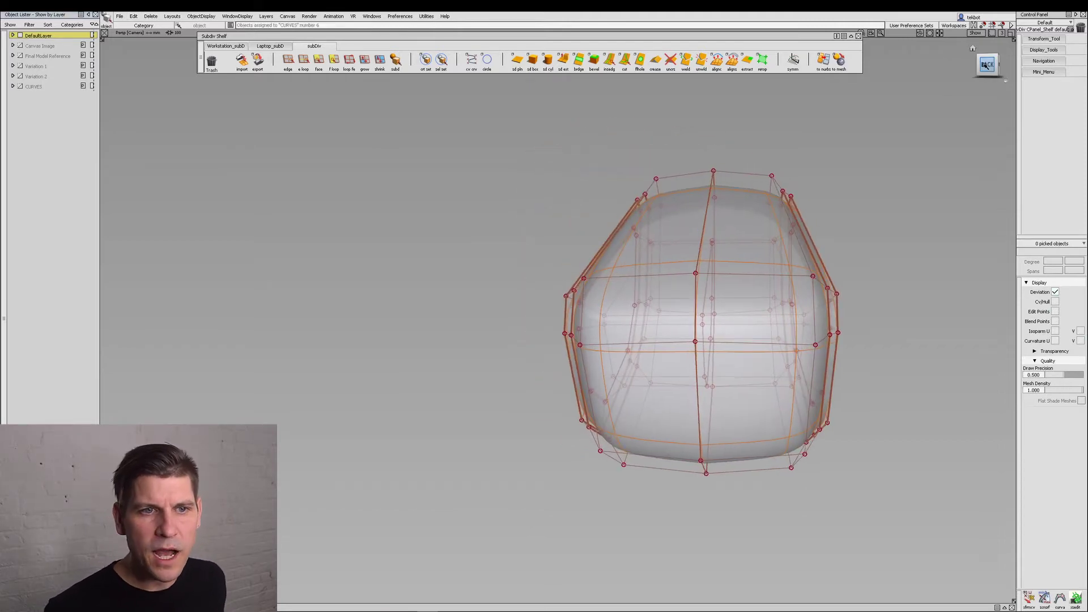
click(989, 64)
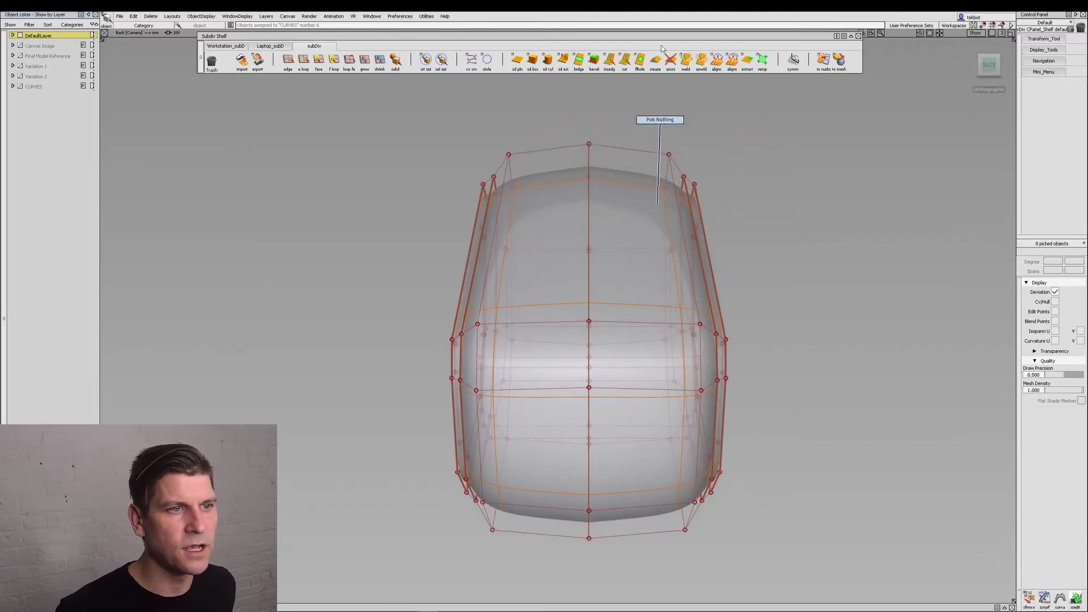
double_click(686, 59)
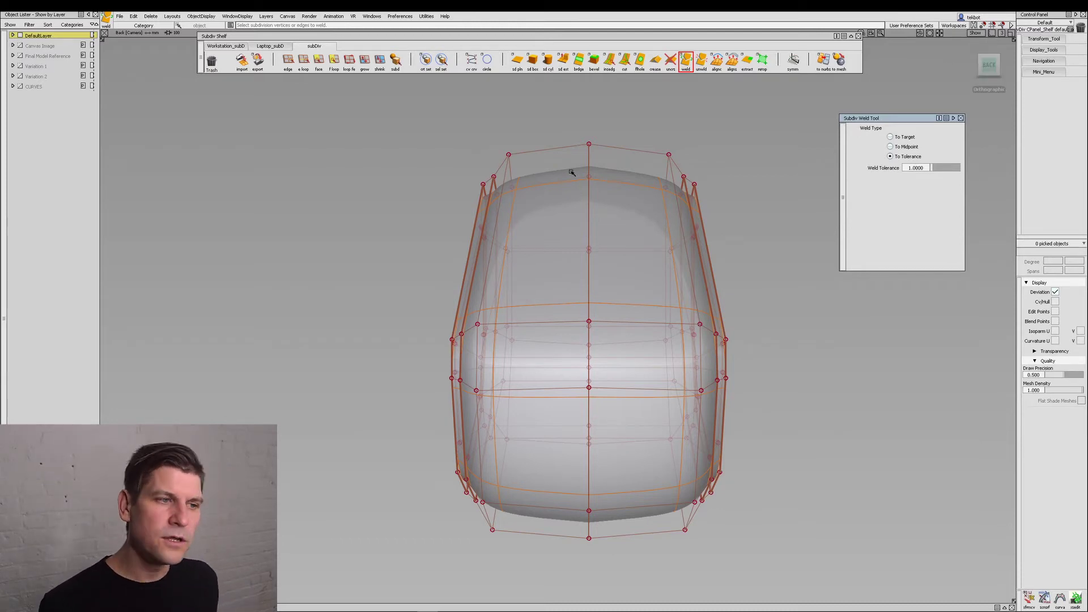
alt+shift+drag(507, 311, 578, 491)
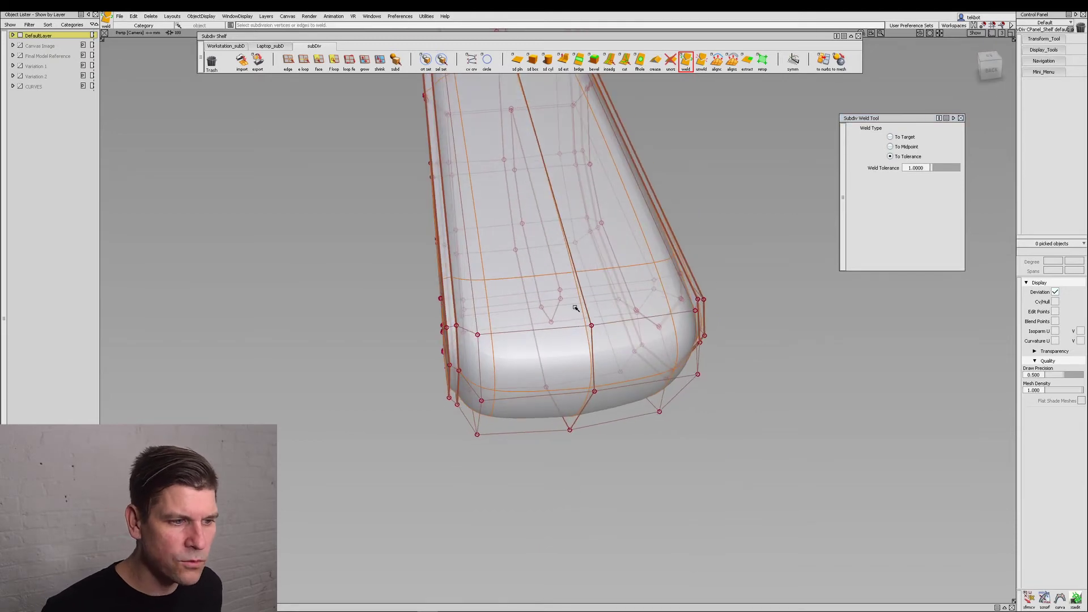
click(582, 322)
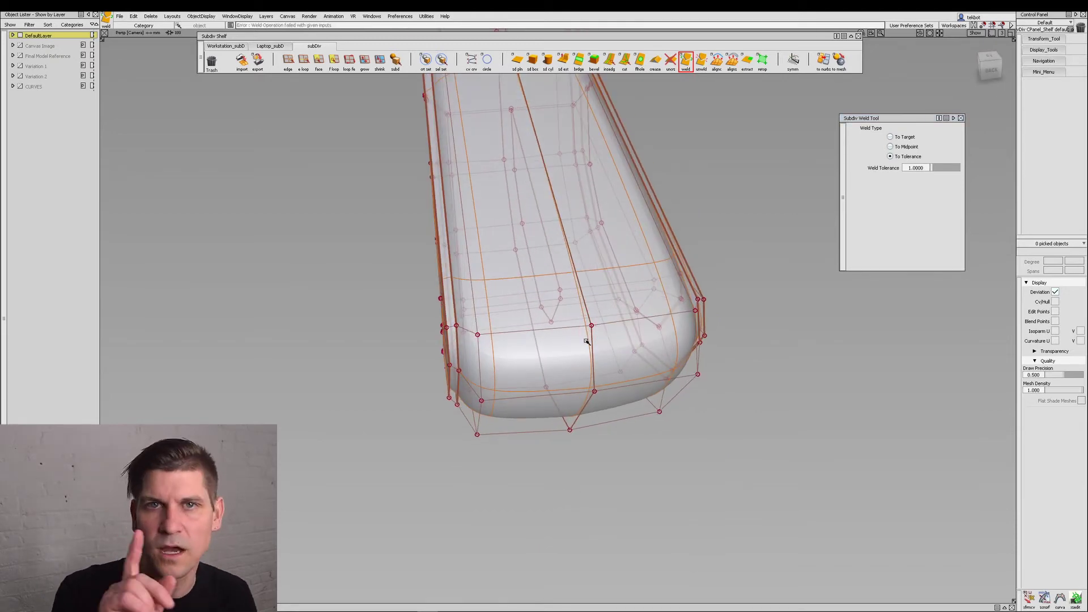
click(586, 341)
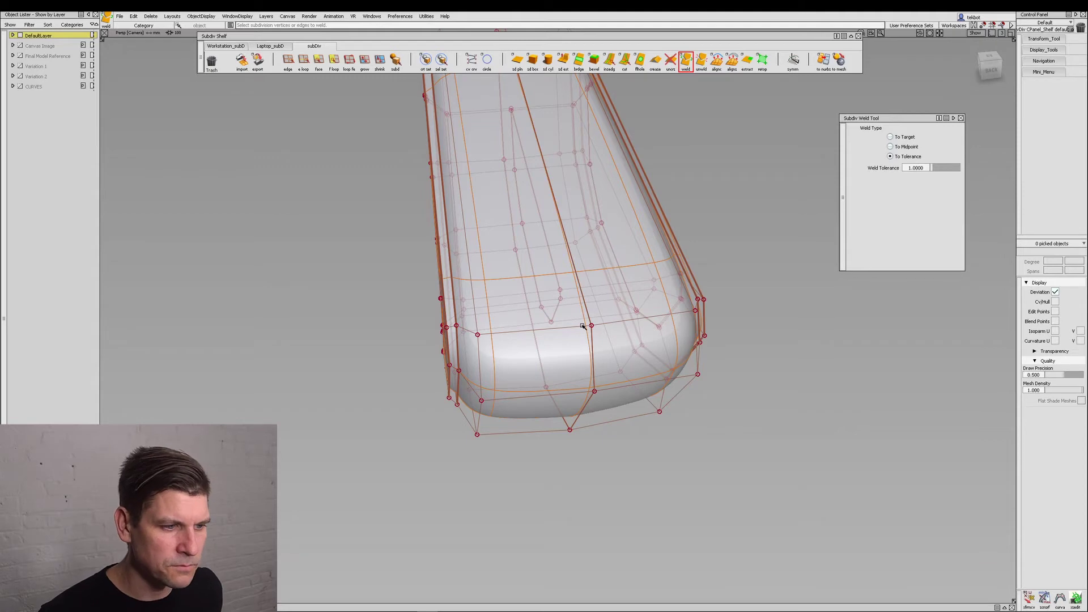
click(583, 326)
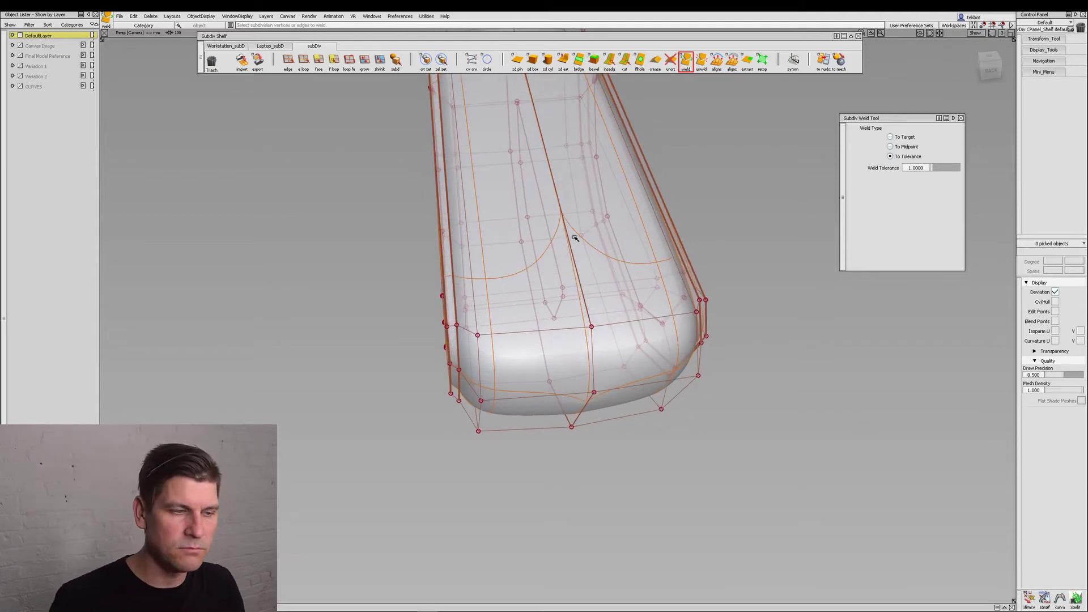
Weld the next centre seam edge just below the handle's rear face
alt+shift+drag(600, 287, 575, 238)
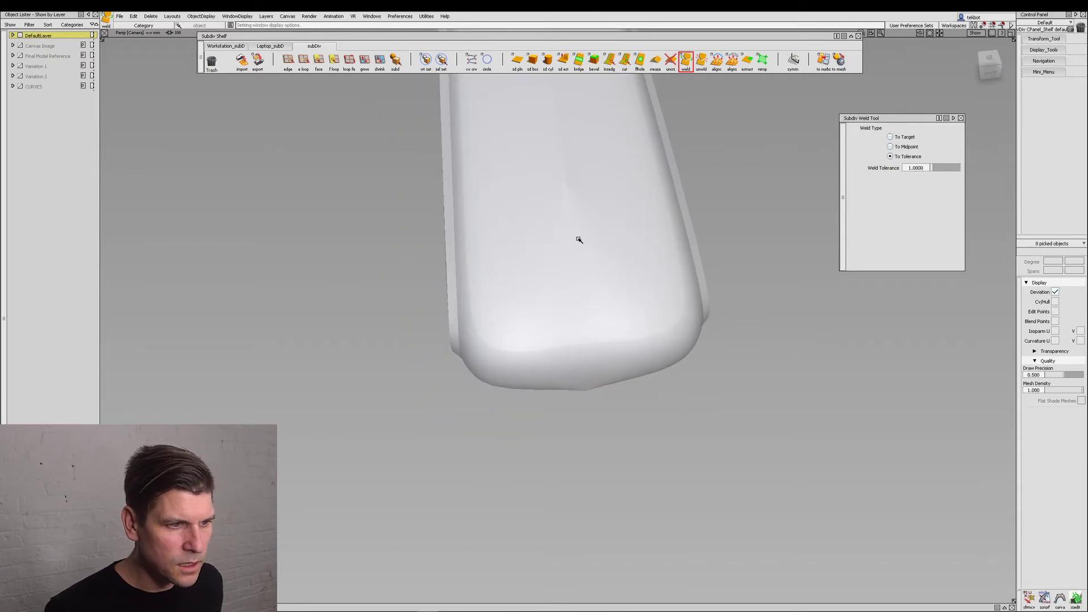
alt+shift+drag(553, 413, 567, 312)
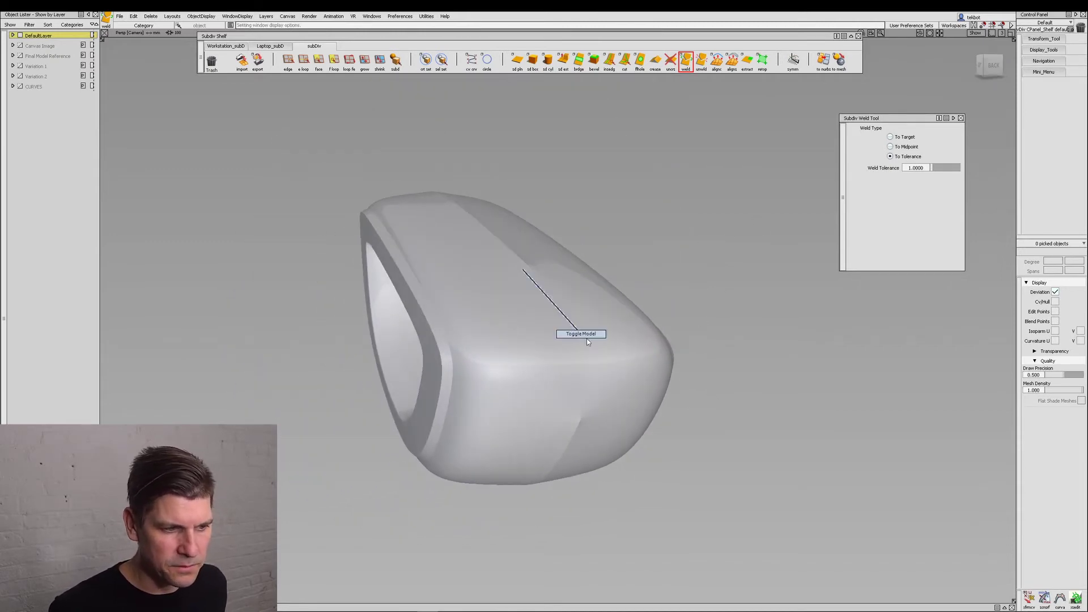
ctrl+shift+right_drag(587, 339, 588, 340)
alt+shift+drag(635, 346, 592, 367)
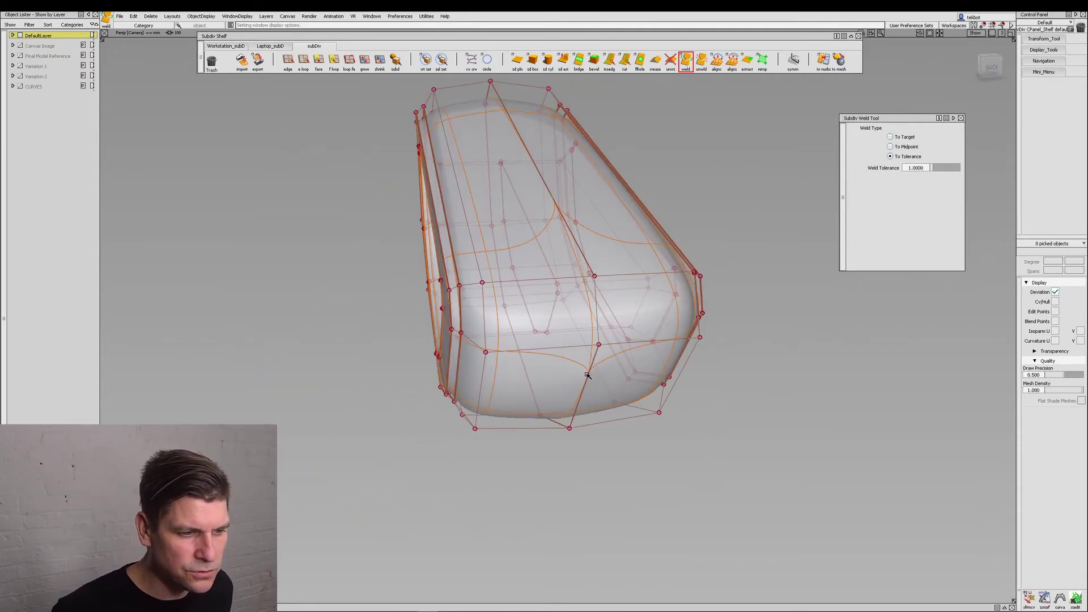
click(589, 378)
click(588, 375)
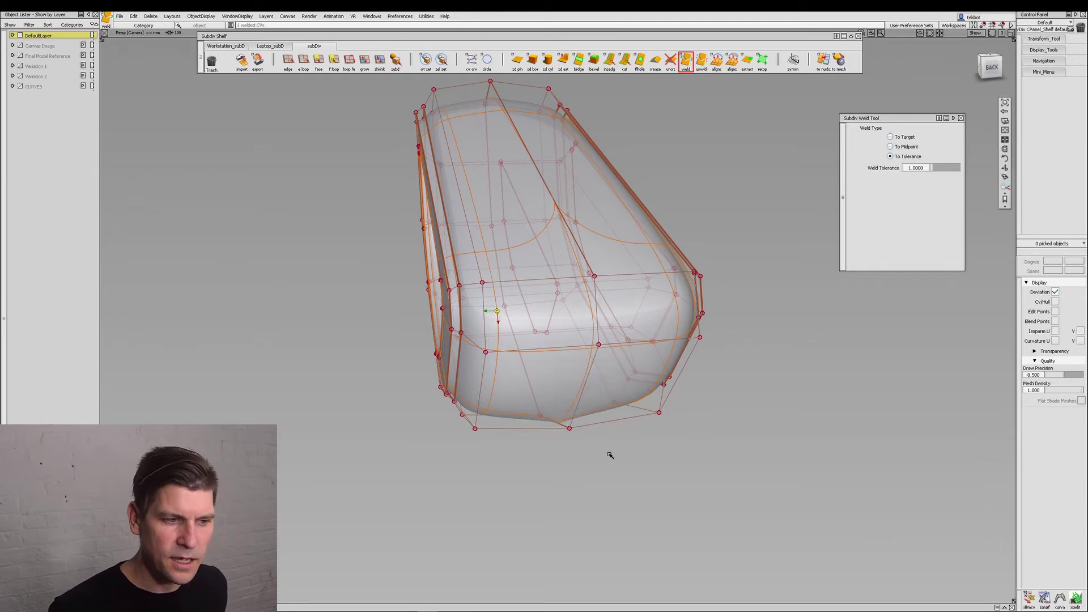
Weld all remaining centre seam edges of the two halves together using the 1.0000 tolerance
alt+shift+drag(609, 454, 580, 412)
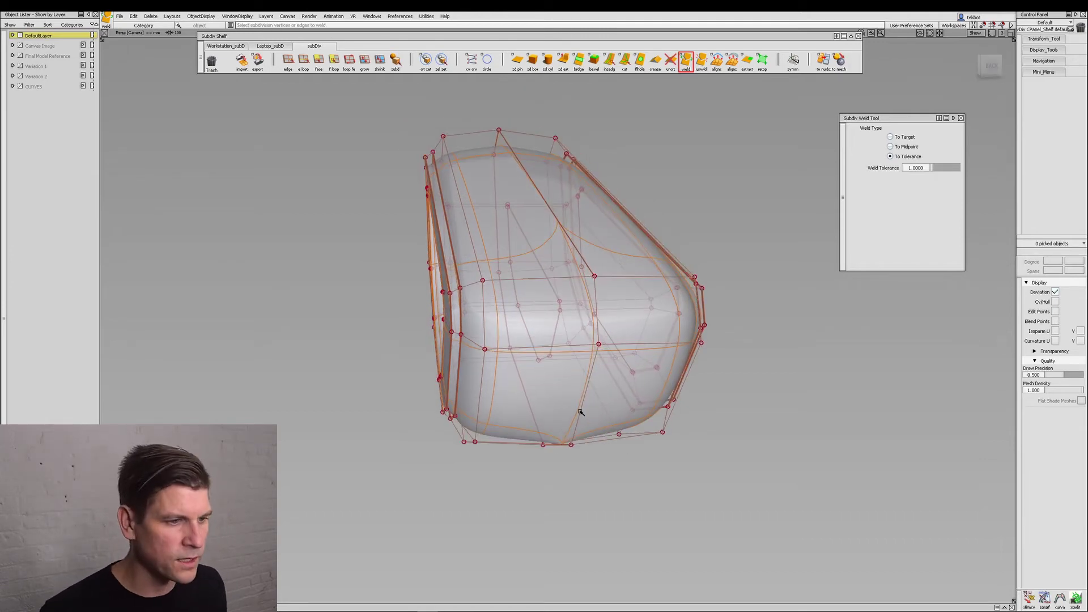
click(990, 65)
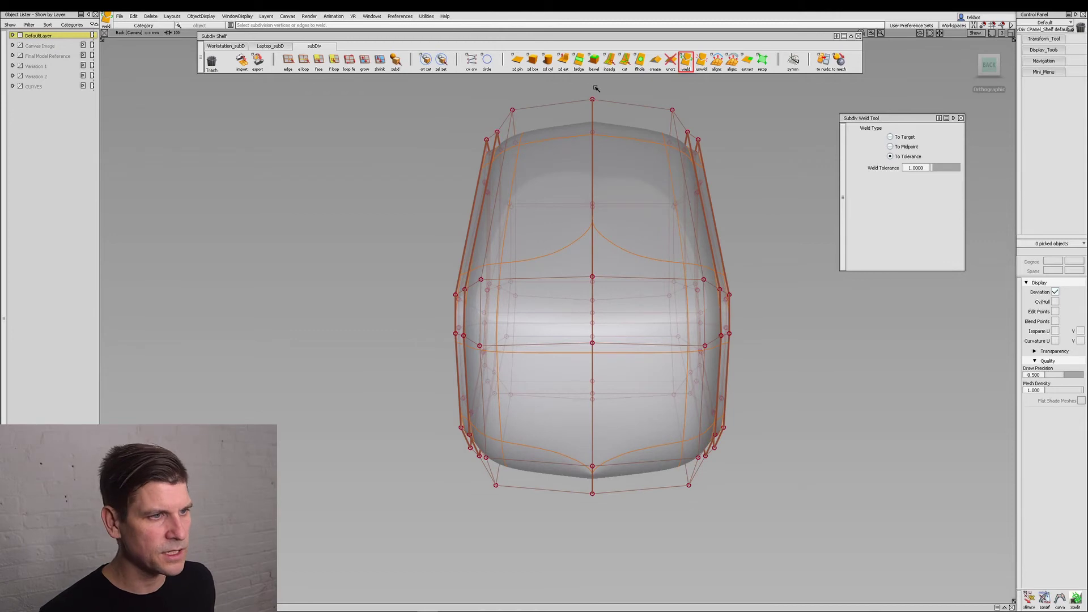
drag(566, 91, 618, 602)
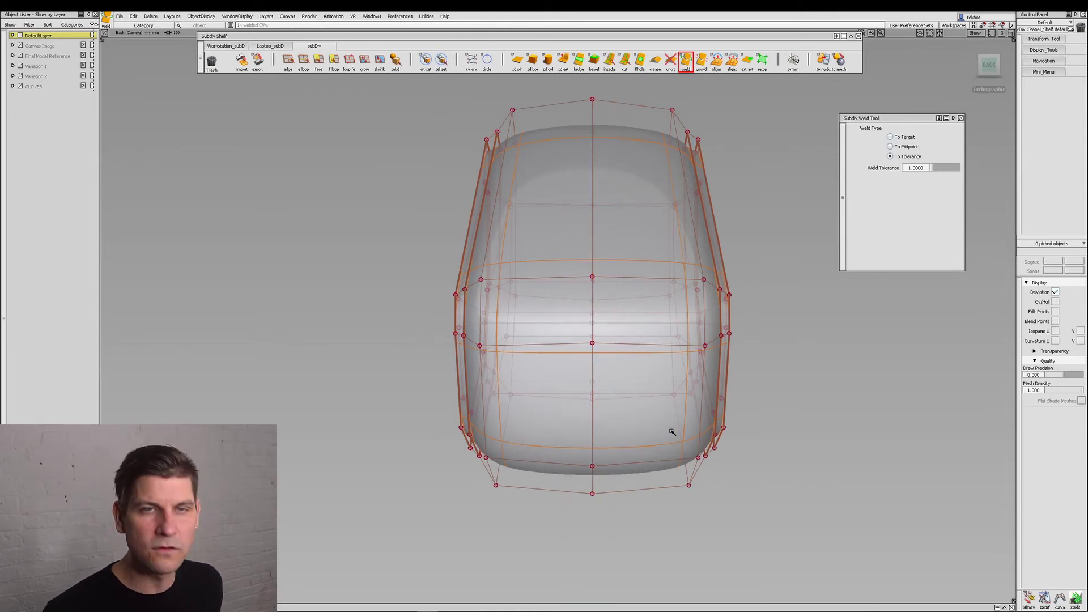
Display the Canvas Image layer and extrude the four faces on the handle's underside downward to begin the neck
mouse_move(448, 397)
alt+shift+mouse_down()
mouse_move(447, 454)
mouse_move(502, 512)
alt+shift+mouse_up()
ctrl+shift+drag(510, 274, 554, 330)
click(553, 331)
alt+shift+drag(711, 337, 581, 313)
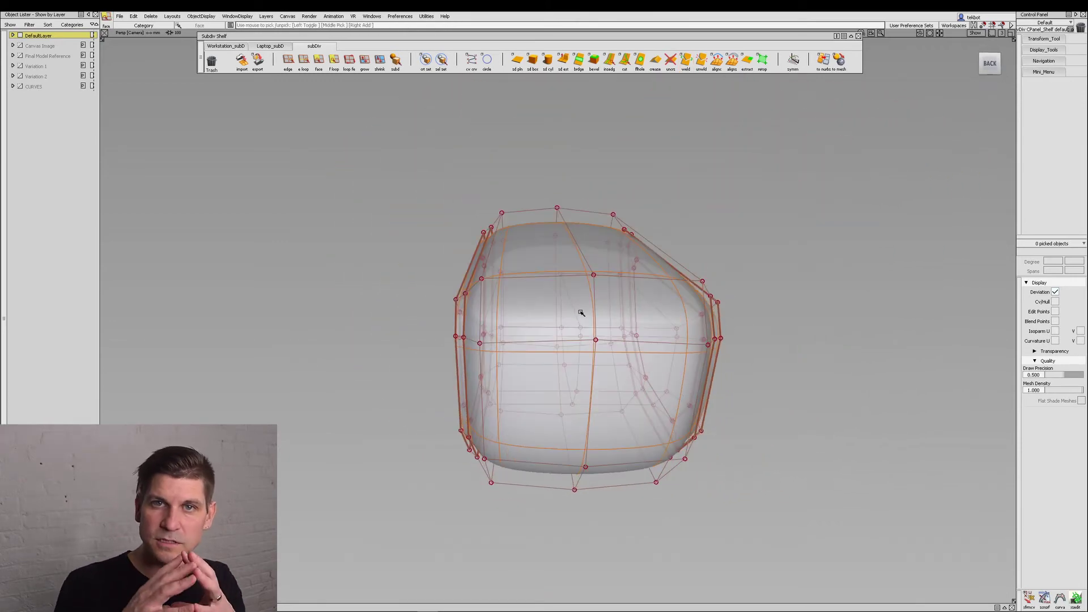
alt+shift+drag(586, 247, 674, 358)
alt+shift+middle_drag(674, 358, 675, 343)
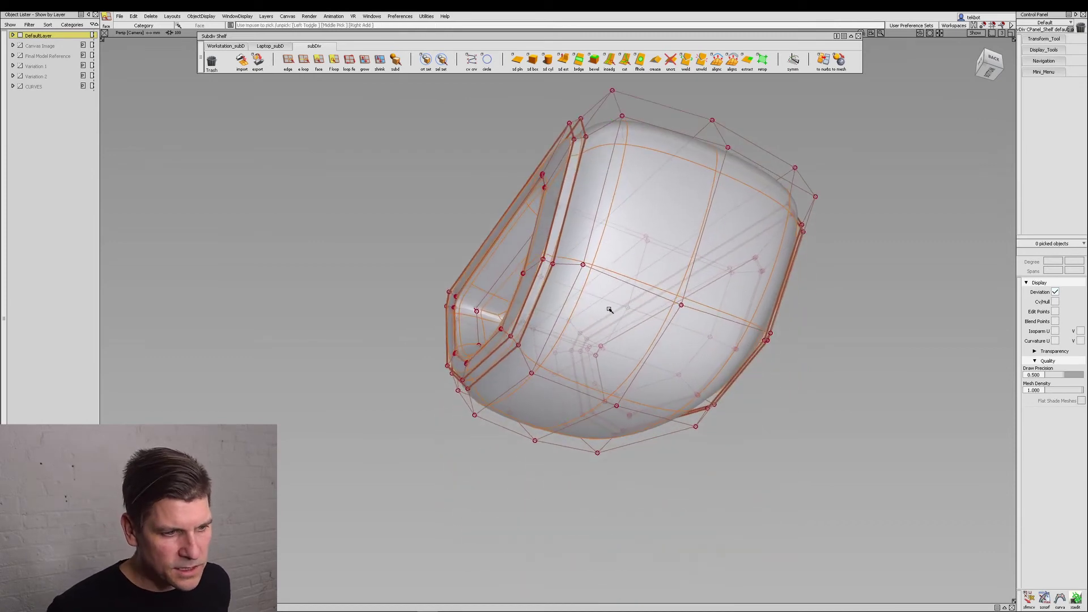
click(644, 336)
click(678, 348)
alt+shift+drag(644, 415, 631, 432)
click(544, 421)
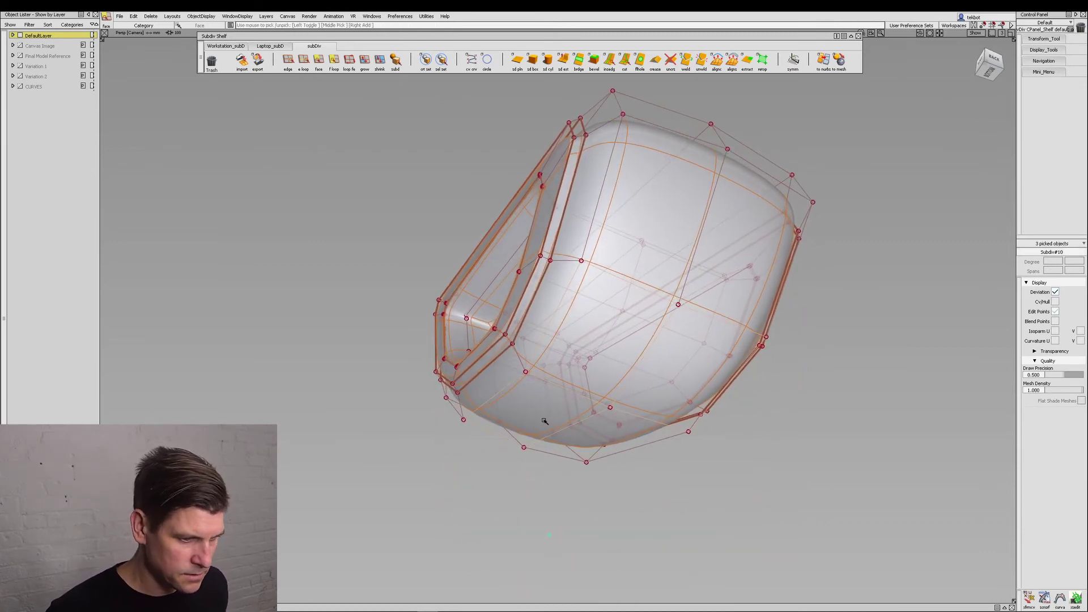
click(632, 430)
alt+shift+drag(540, 418, 600, 513)
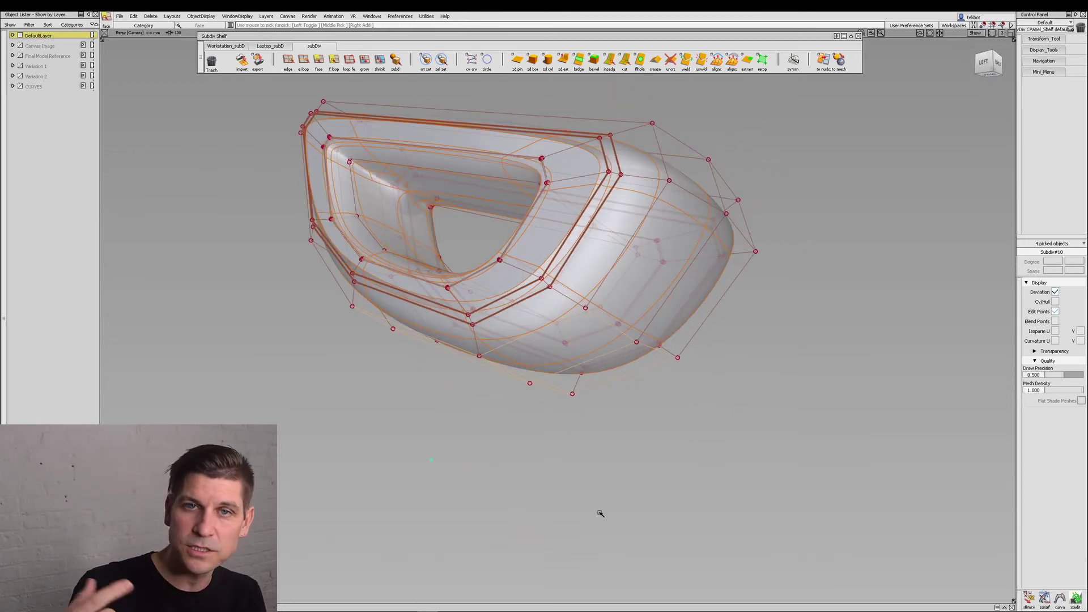
double_click(564, 59)
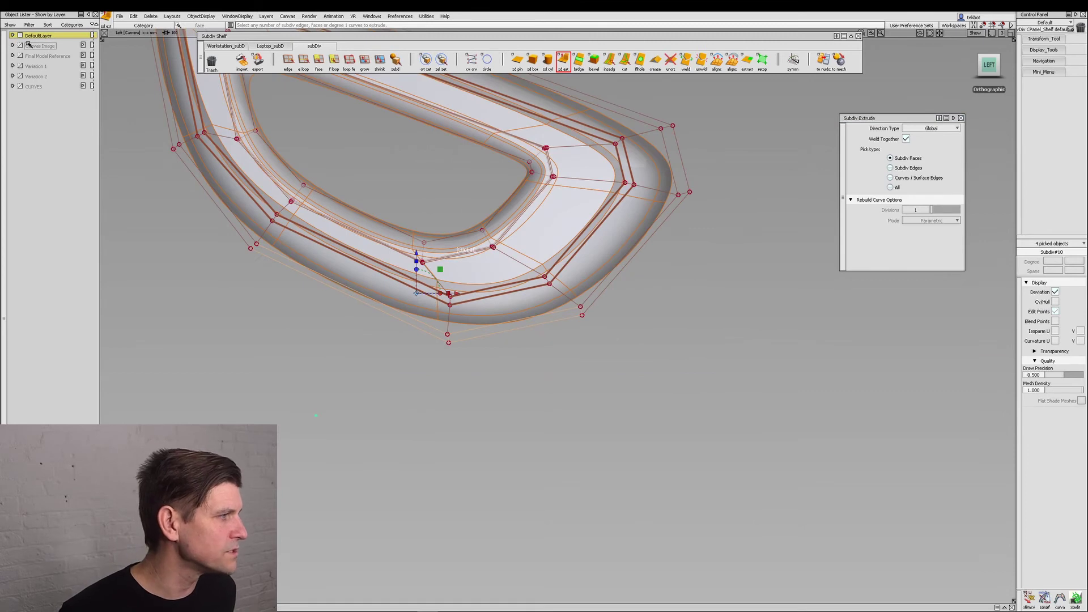
click(21, 46)
alt+shift+middle_drag(456, 319, 537, 374)
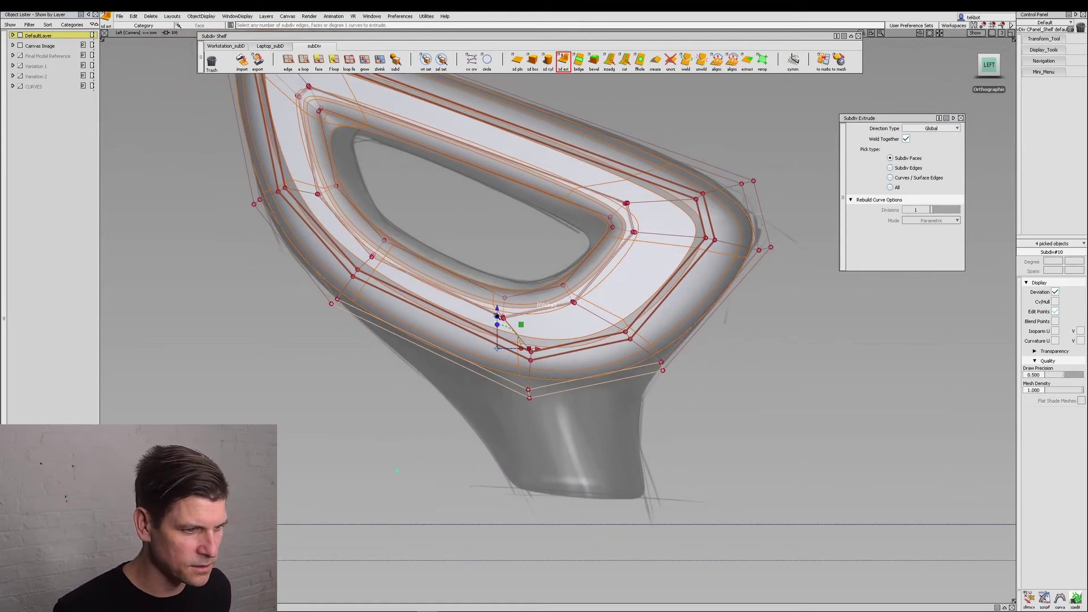
drag(497, 306, 509, 352)
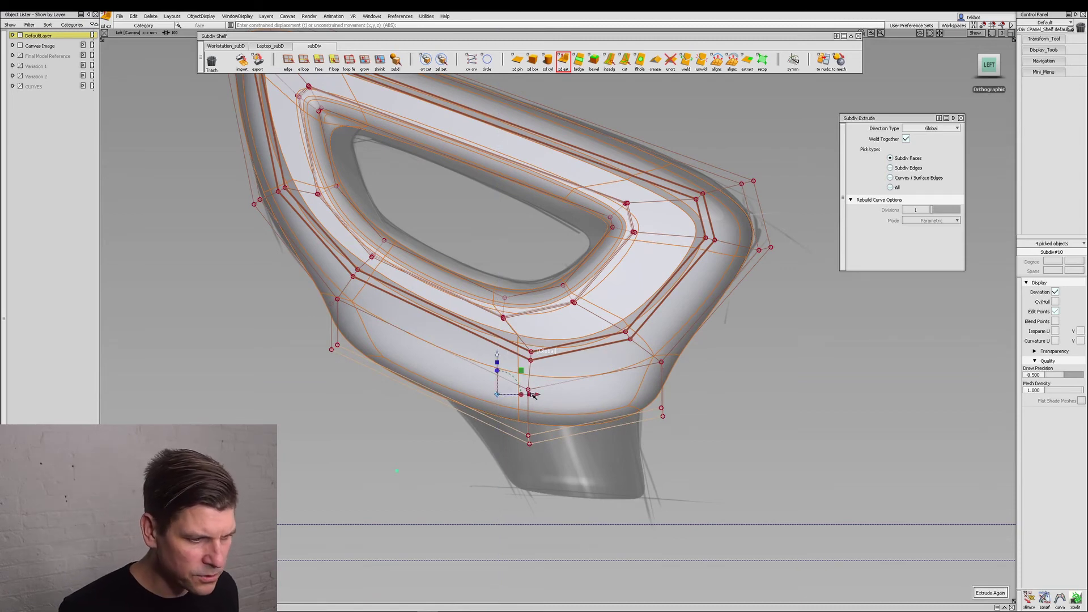
Scale and reposition the extruded faces to match the sketched neck outline just below the handle
drag(533, 394, 561, 394)
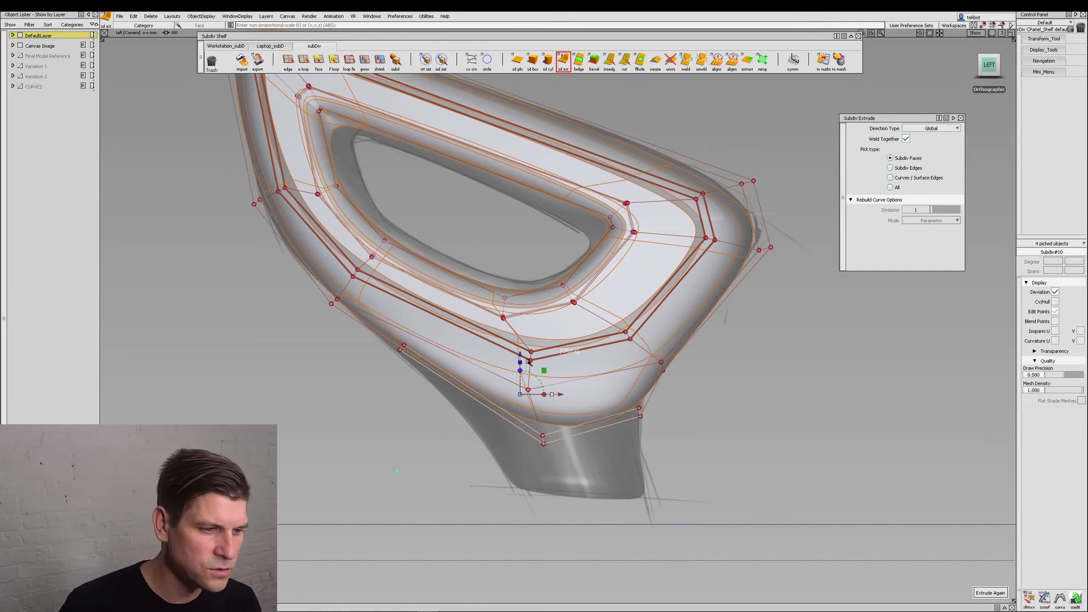
drag(521, 364, 570, 396)
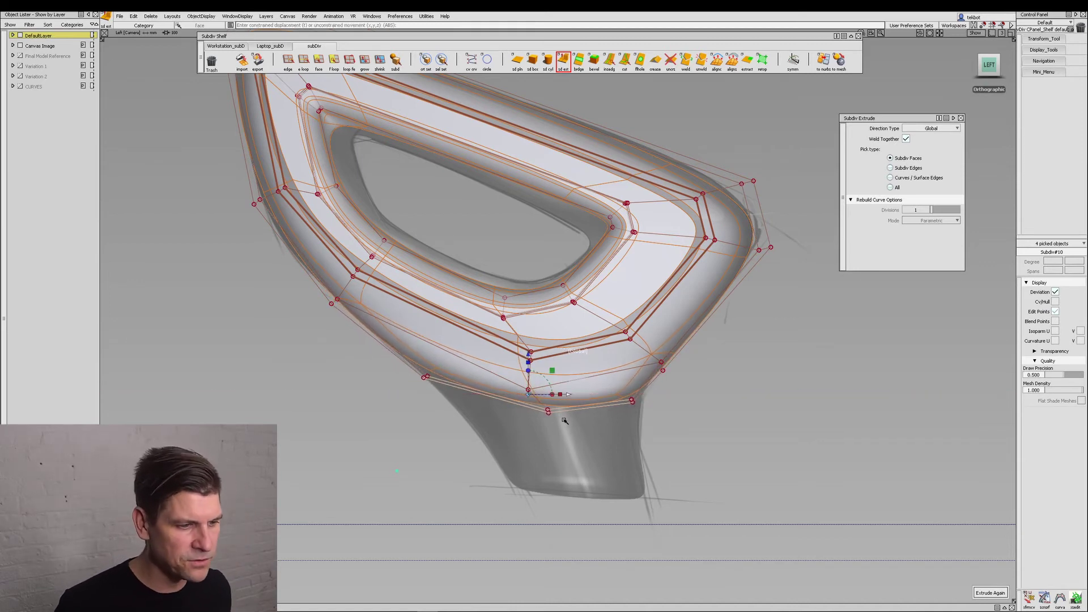
key(space)
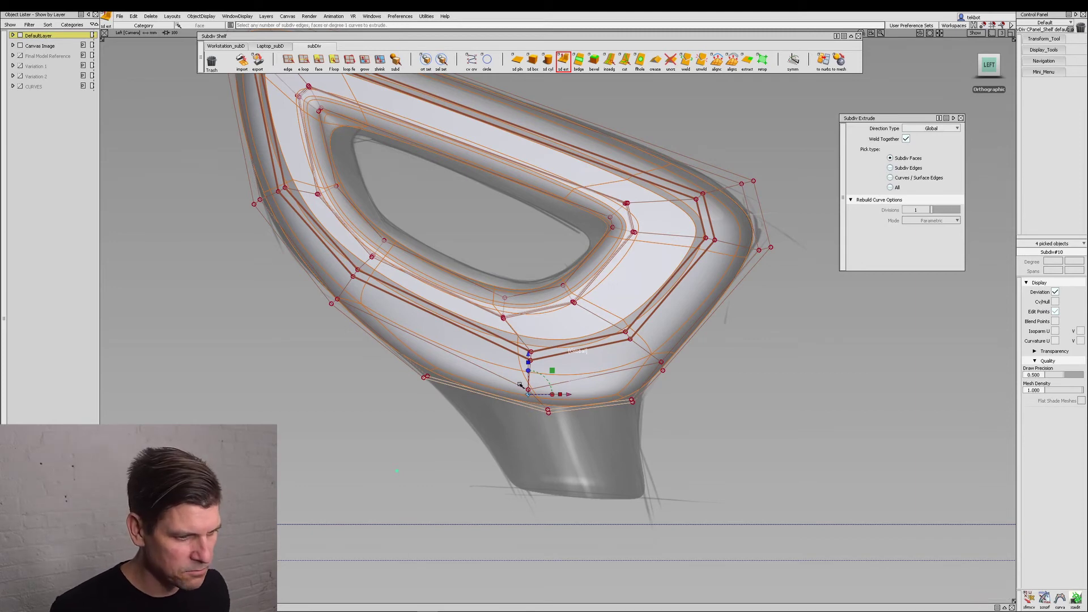
Extrude the neck faces further in stages along the sketched outline to its base, flattening and narrowing the end
drag(529, 354, 583, 428)
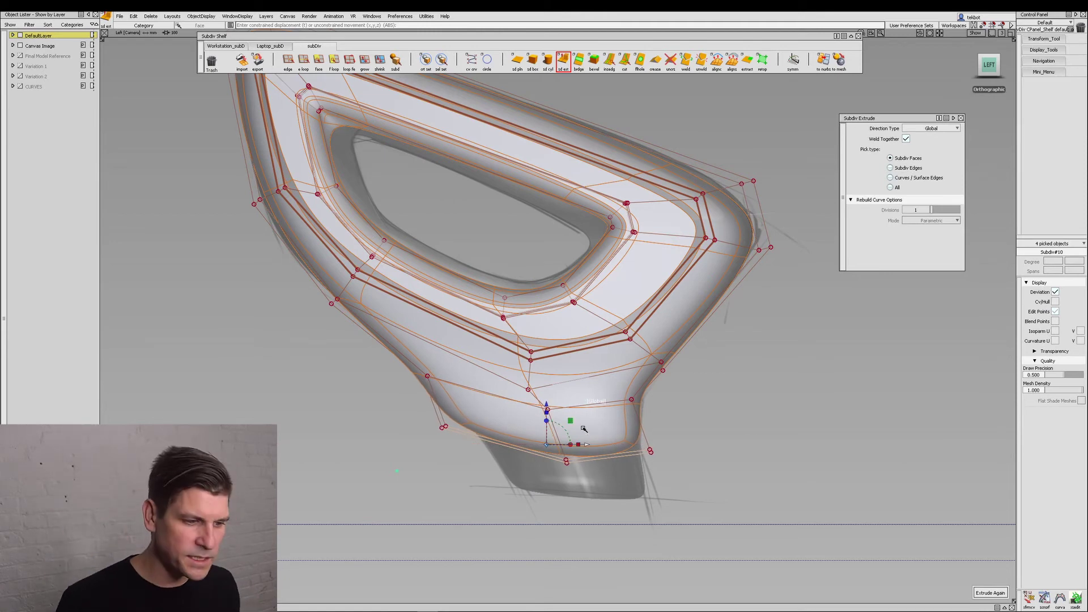
drag(549, 413, 547, 560)
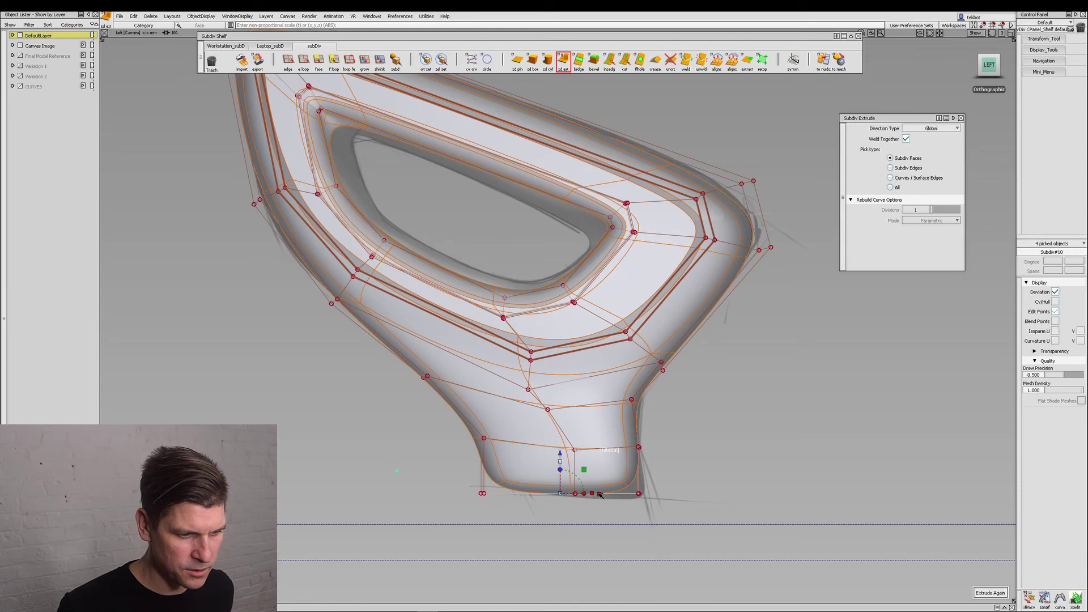
drag(600, 494, 304, 444)
key(F8)
alt+shift+right_drag(617, 439, 725, 442)
drag(822, 448, 694, 511)
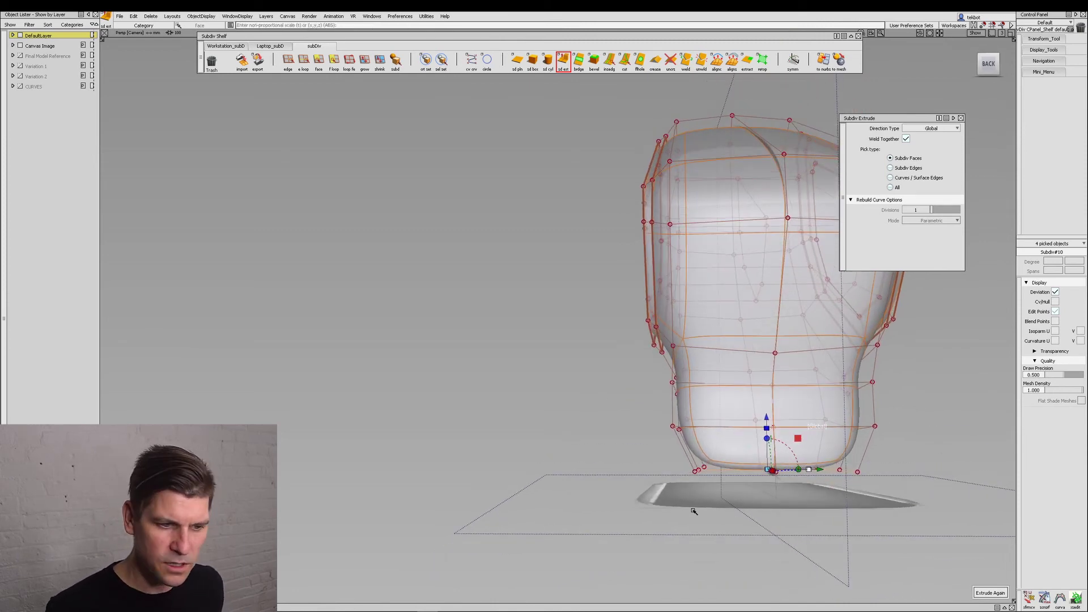
Apply a Symmetric Modeling constraint to the handle's subdivision object
mouse_move(659, 437)
alt+shift+mouse_down()
mouse_move(652, 457)
mouse_move(577, 403)
mouse_move(701, 438)
alt+shift+mouse_up()
alt+shift+drag(697, 434, 656, 419)
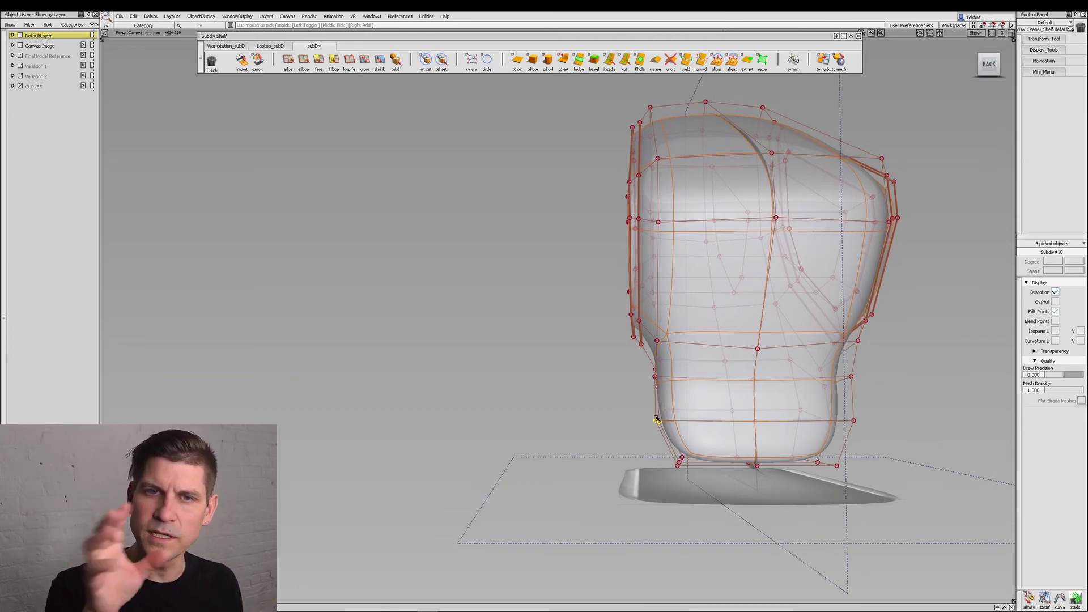
alt+shift+drag(660, 418, 609, 361)
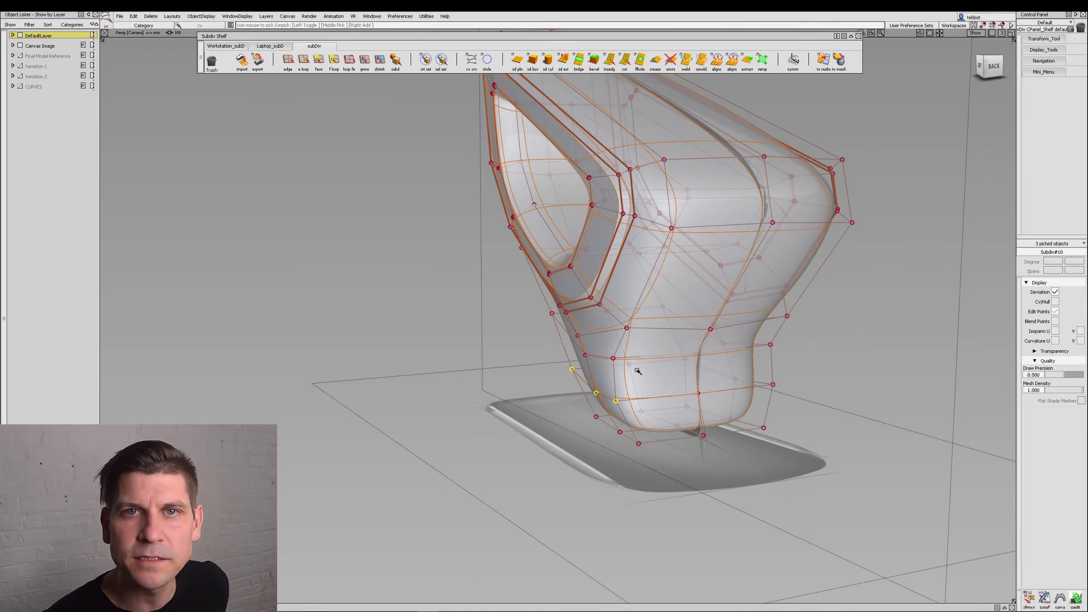
ctrl+shift+drag(766, 473, 769, 364)
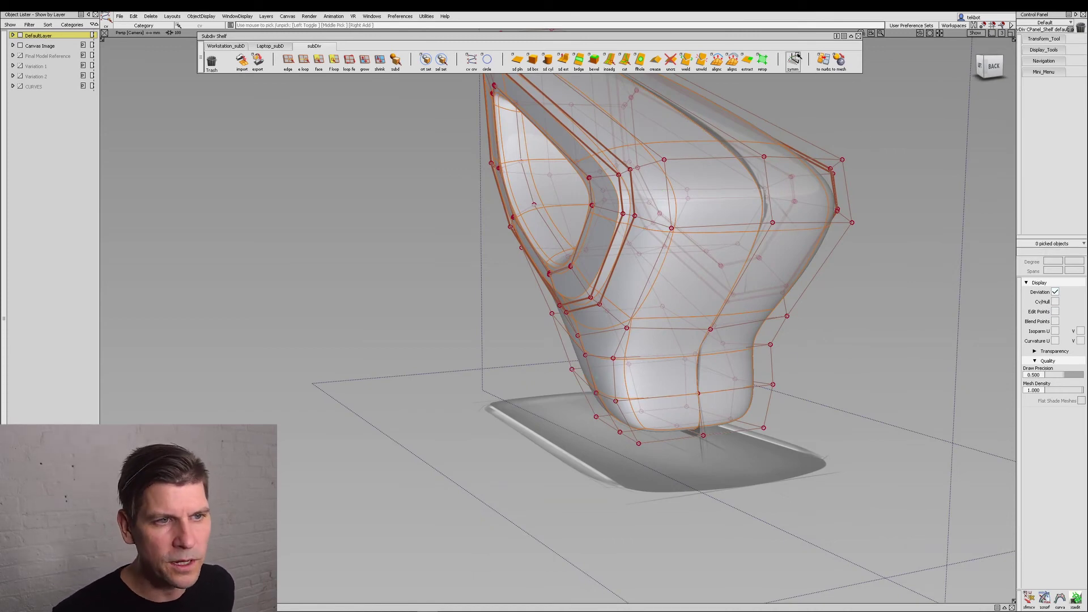
click(794, 59)
click(802, 311)
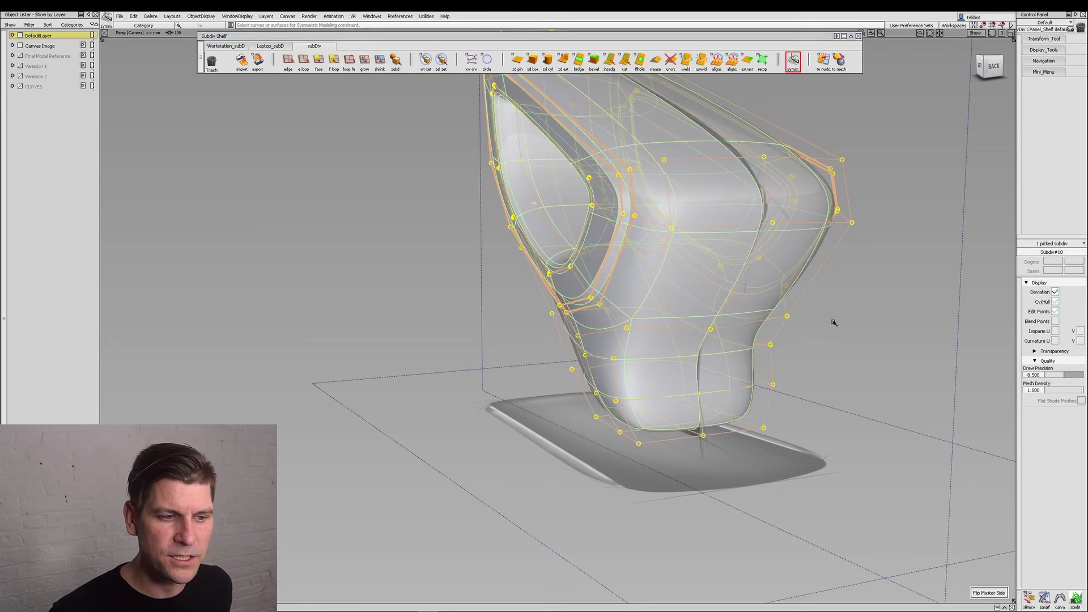
Move the neck's side control vertices in the back view so both sides taper smoothly toward the base
alt+shift+drag(834, 323, 648, 428)
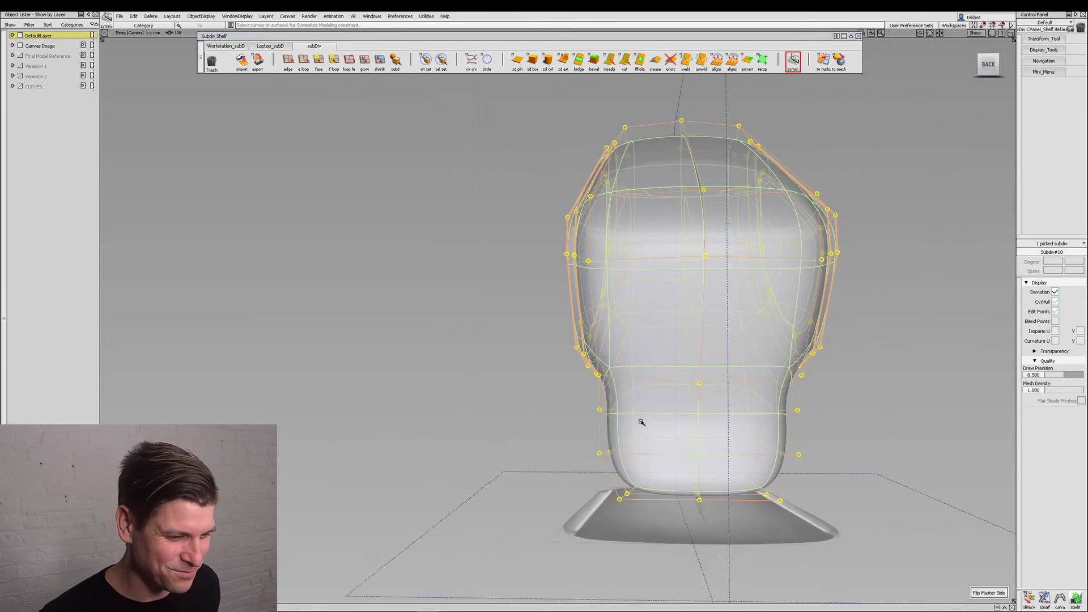
click(987, 67)
ctrl+shift+drag(589, 548, 576, 492)
drag(549, 444, 642, 477)
ctrl+shift+middle_drag(601, 508, 600, 448)
mouse_move(554, 480)
middle_down()
mouse_move(575, 488)
mouse_move(566, 488)
middle_up()
ctrl+shift+drag(566, 488, 565, 469)
drag(574, 410, 630, 438)
ctrl+shift+middle_drag(566, 477, 572, 447)
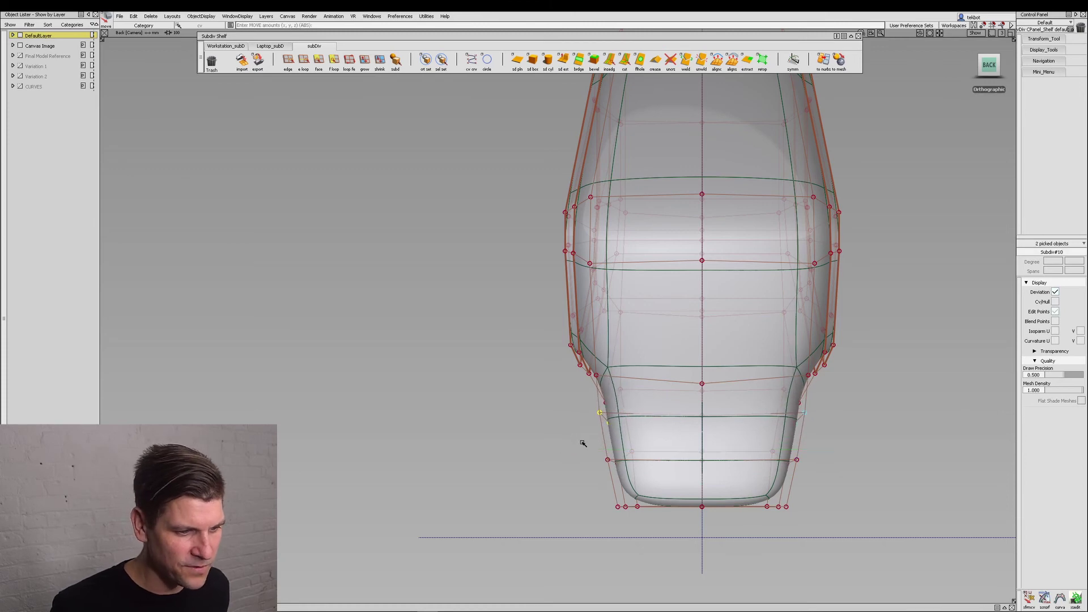
middle_drag(645, 409, 652, 409)
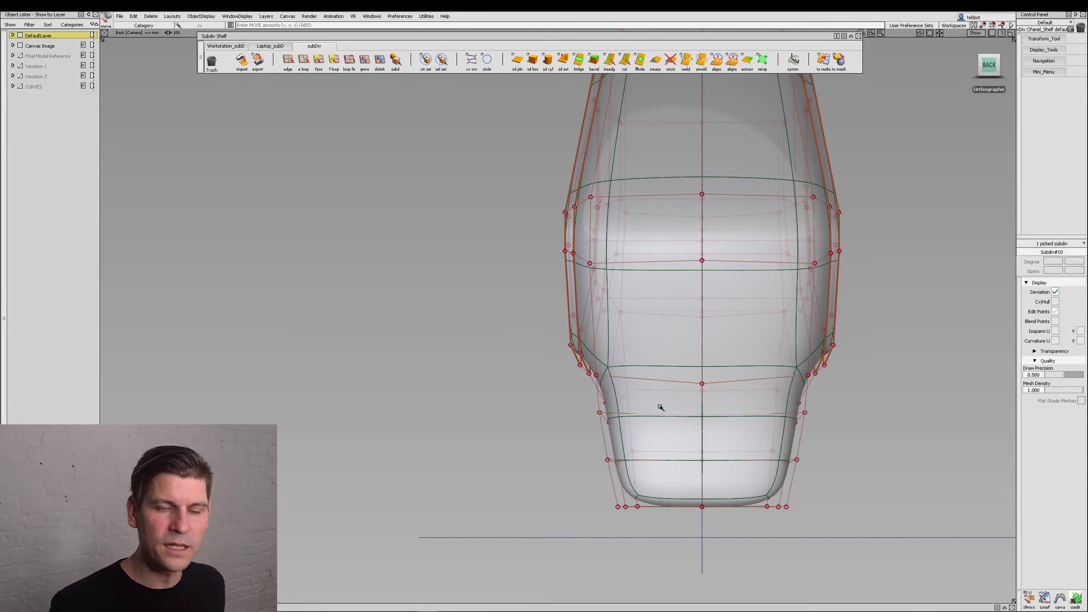
Clear the vertex selection and hide the Canvas Image layer
alt+shift+drag(662, 406, 731, 482)
ctrl+shift+drag(611, 509, 610, 406)
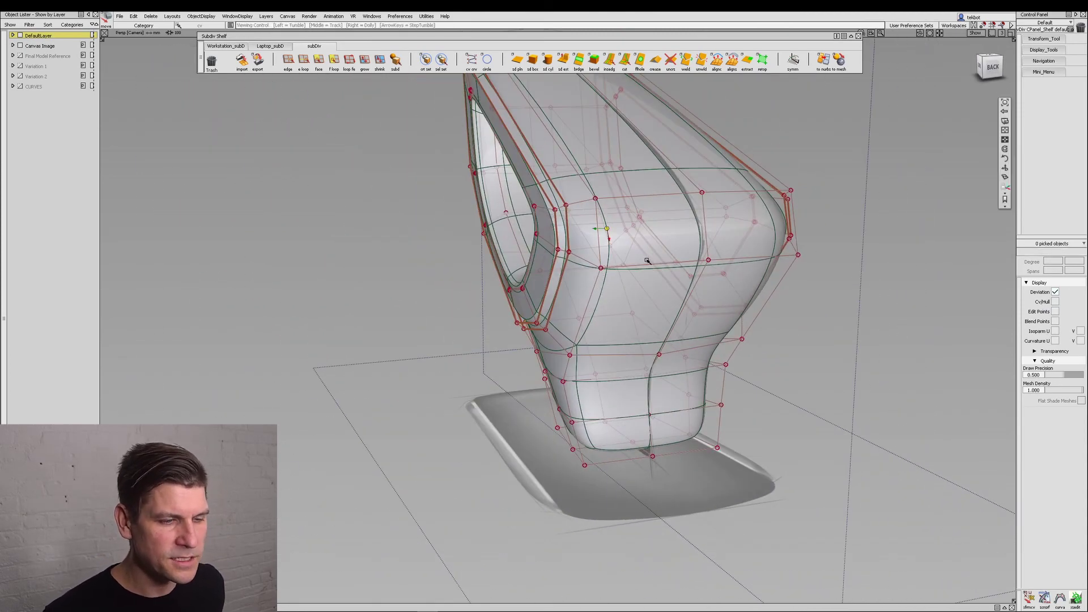
alt+shift+drag(605, 278, 618, 102)
click(21, 46)
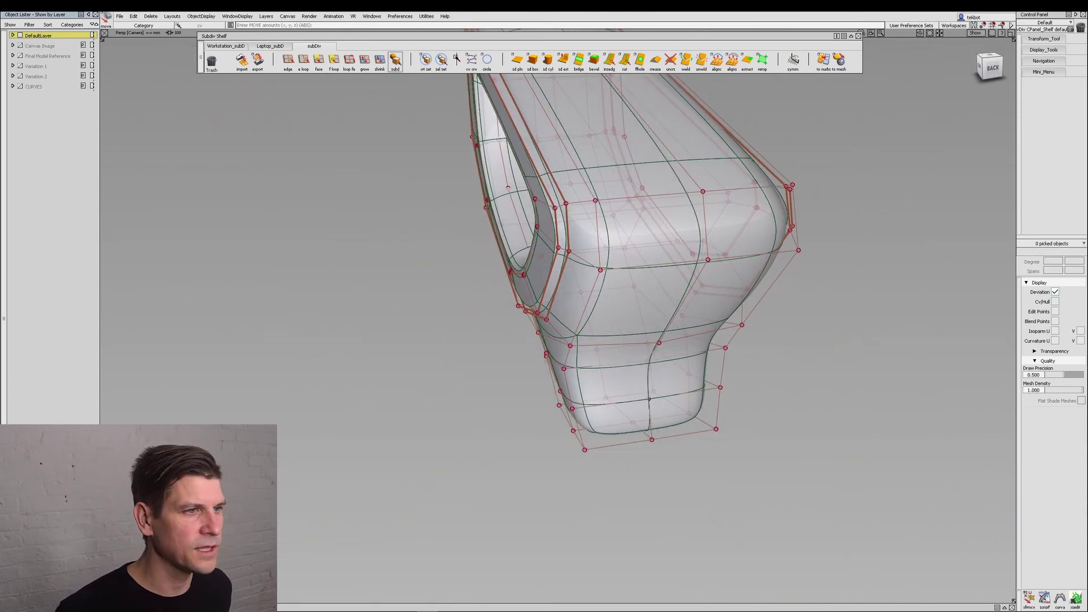
Insert a lengthwise edge loop between the outer corner and centre seam, using Perpendicular mode and a Relative offset of 0.3416
click(610, 61)
alt+shift+drag(602, 335, 631, 262)
drag(612, 227, 595, 205)
alt+shift+drag(712, 490, 709, 465)
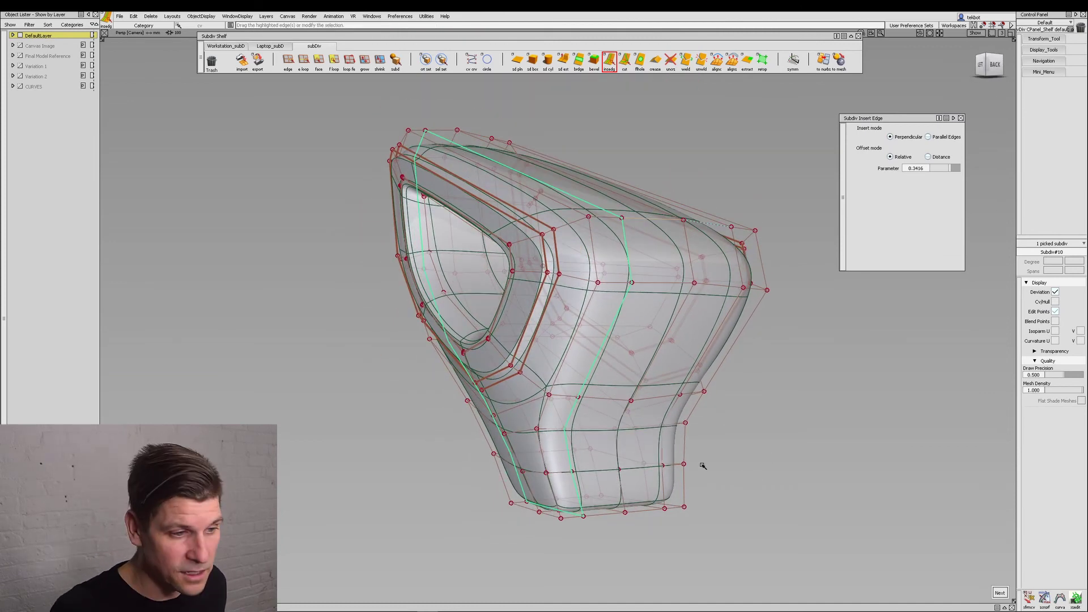
alt+shift+drag(703, 466, 602, 485)
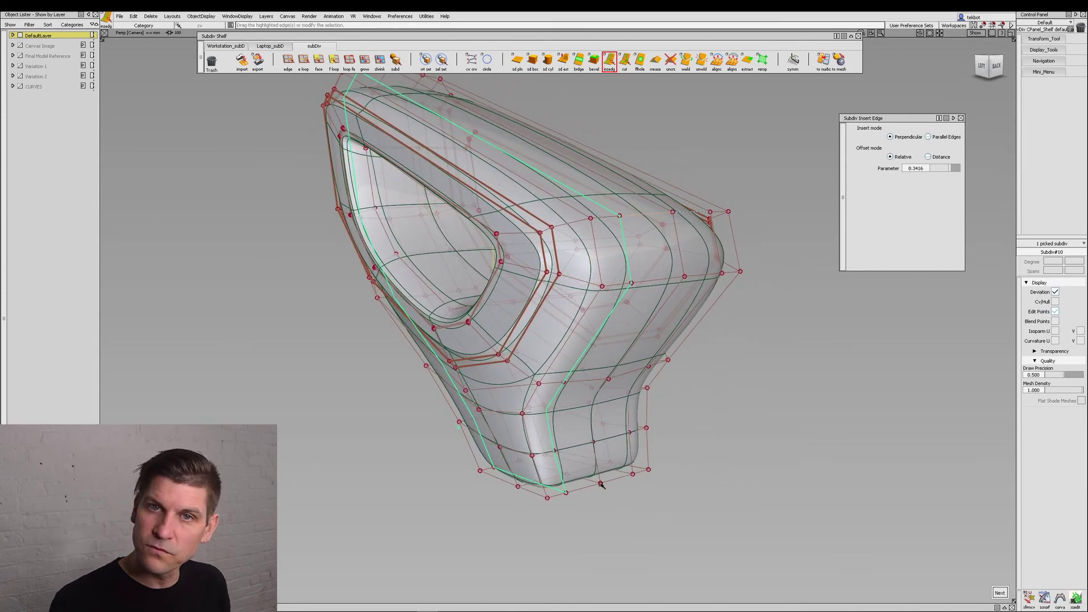
key(space)
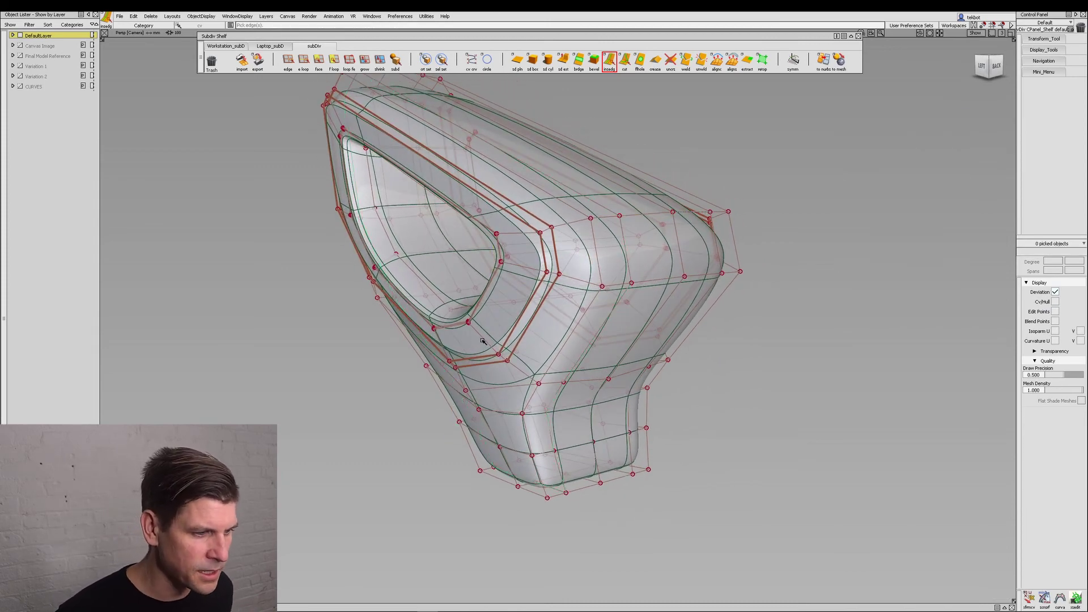